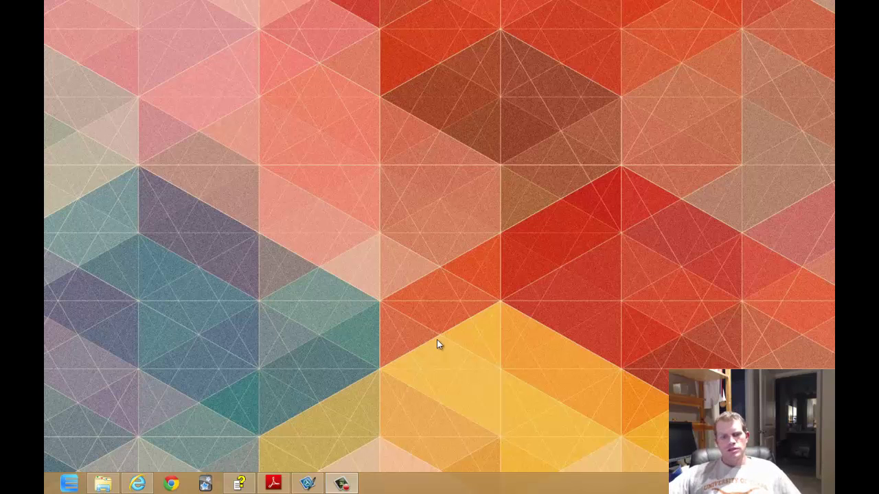
Launch Anki and open a user profile to show the two image-occlusion decks.
click(205, 484)
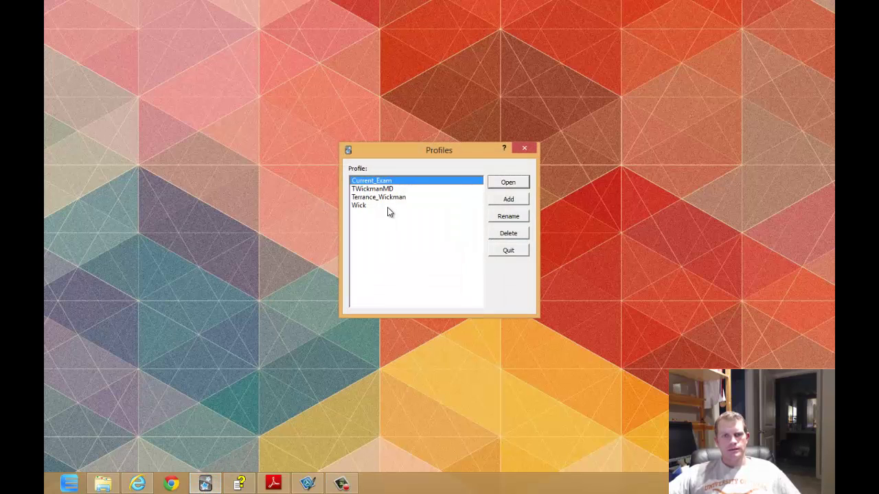
double_click(387, 208)
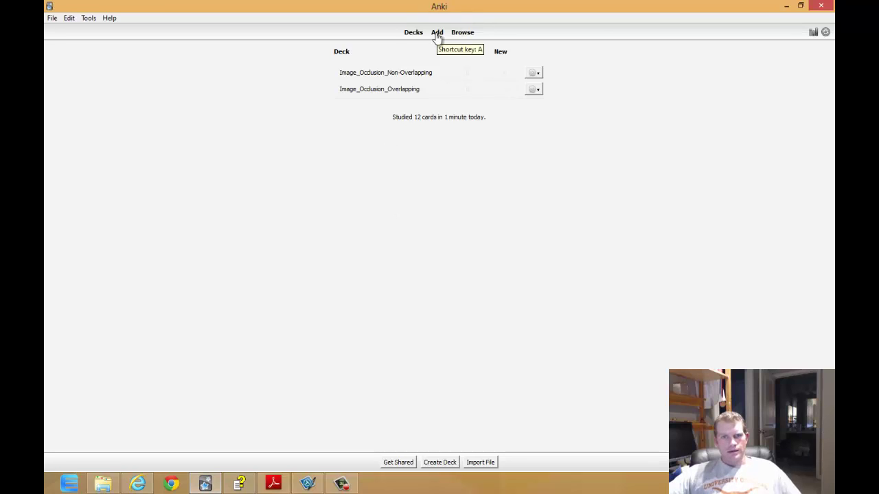
Open the Add window for a new card and bring it to the front.
click(437, 34)
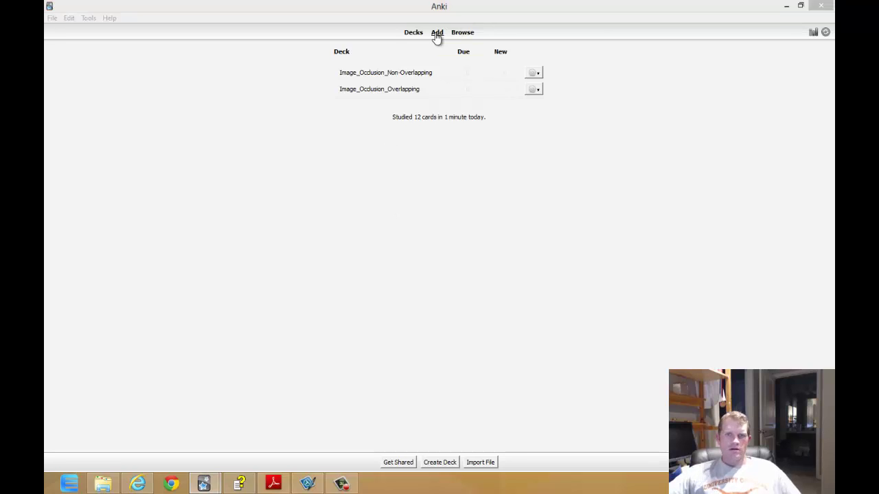
drag(536, 96, 514, 110)
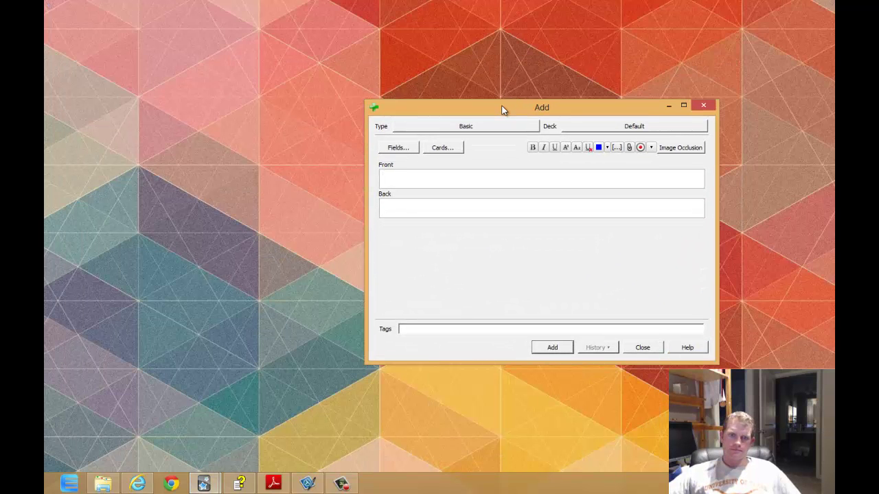
mouse_move(203, 483)
click(186, 445)
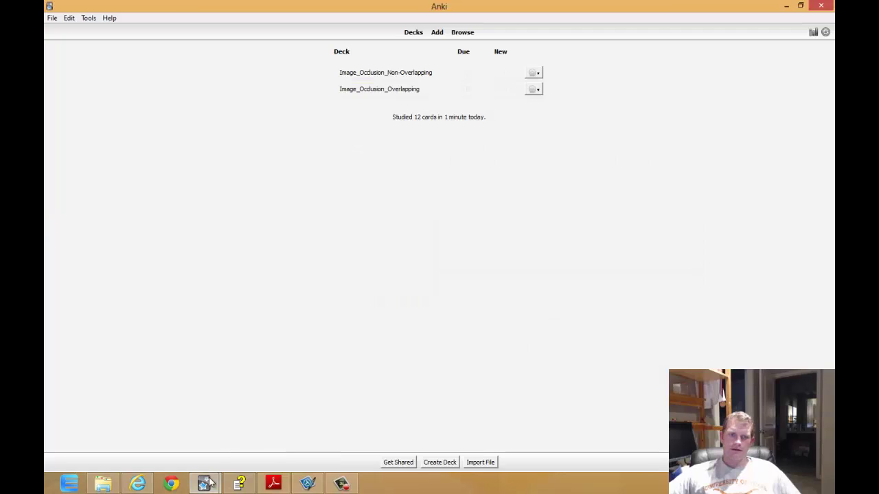
click(259, 431)
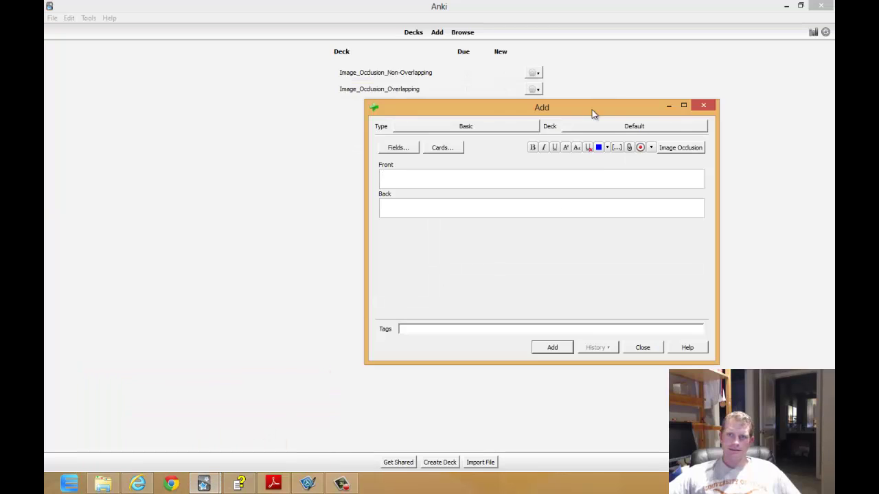
Start an Image Occlusion note from the anatomy screenshot PNG in Downloads.
click(688, 151)
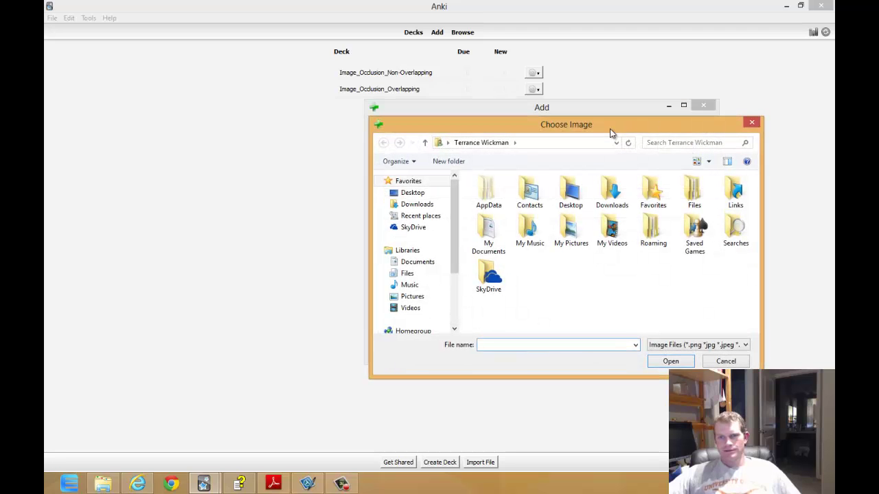
double_click(612, 192)
click(540, 196)
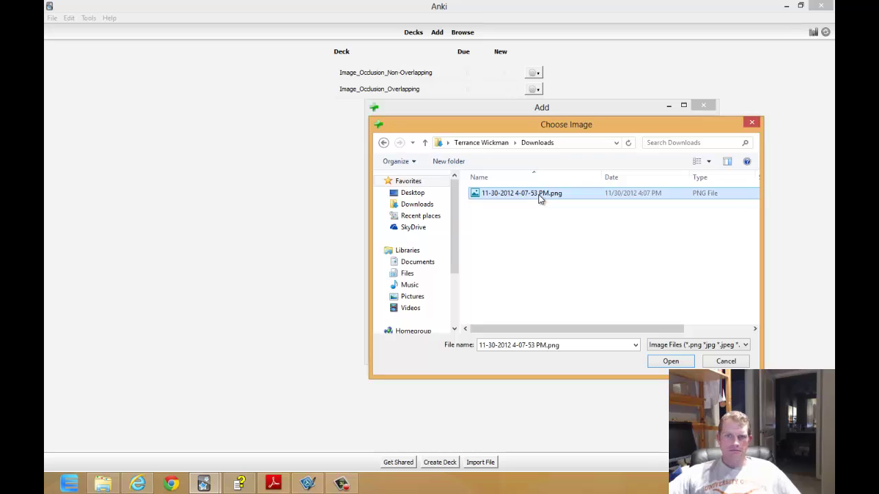
double_click(538, 194)
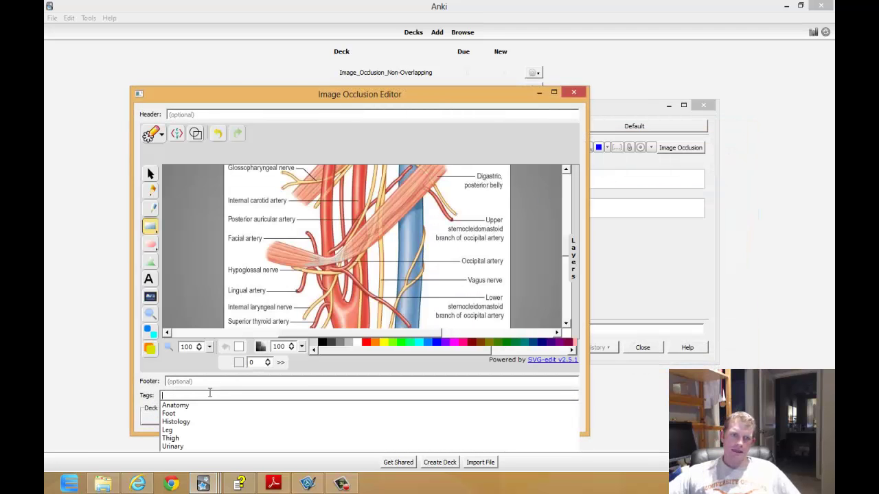
Maximize the occlusion editor and enter the header 'Overlapping Occlusions Header'.
click(345, 124)
double_click(337, 96)
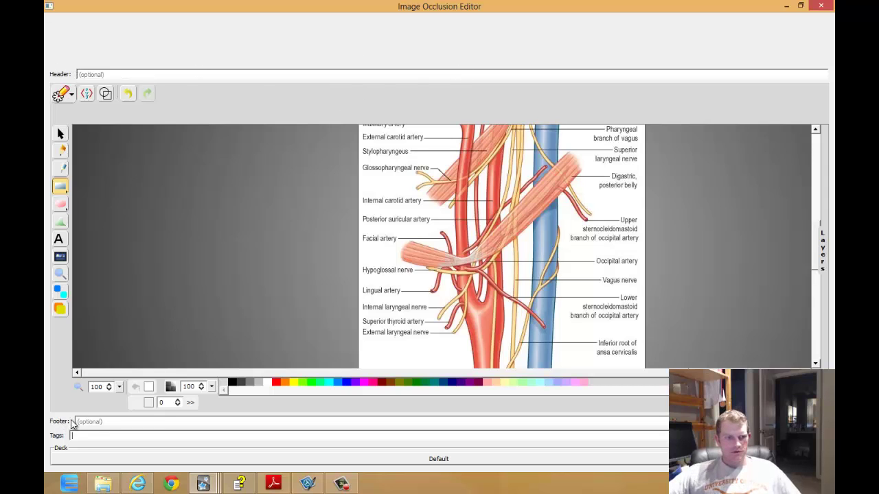
click(178, 75)
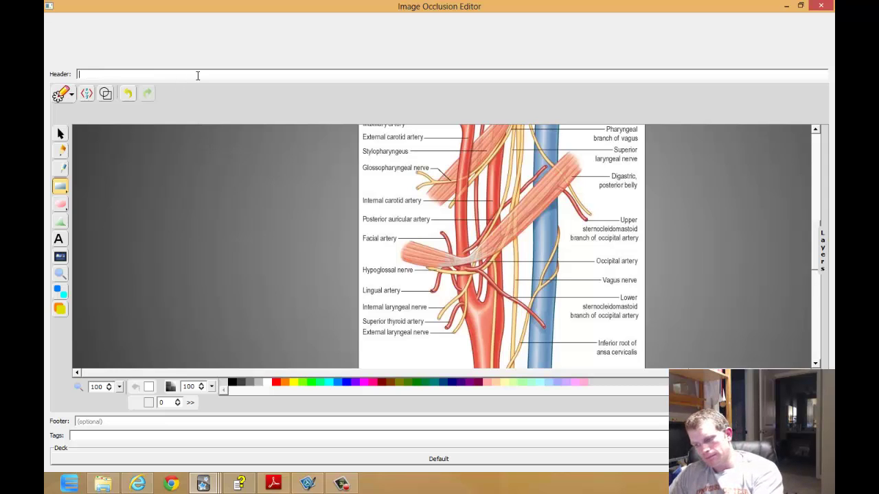
text(Overlapping Occlusion)
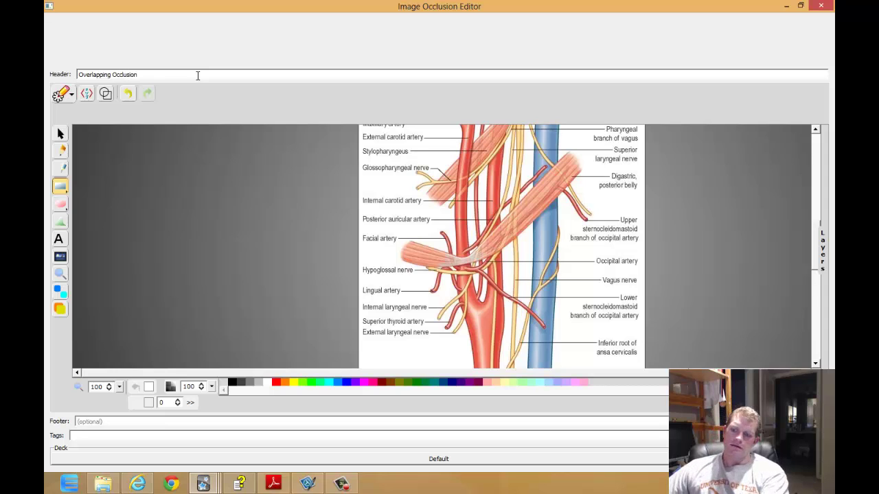
text(s)
text( H)
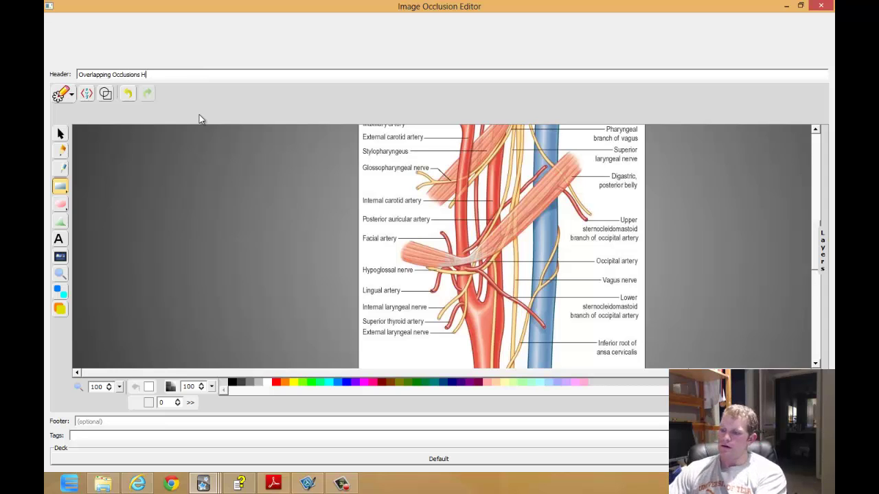
text(Eader)
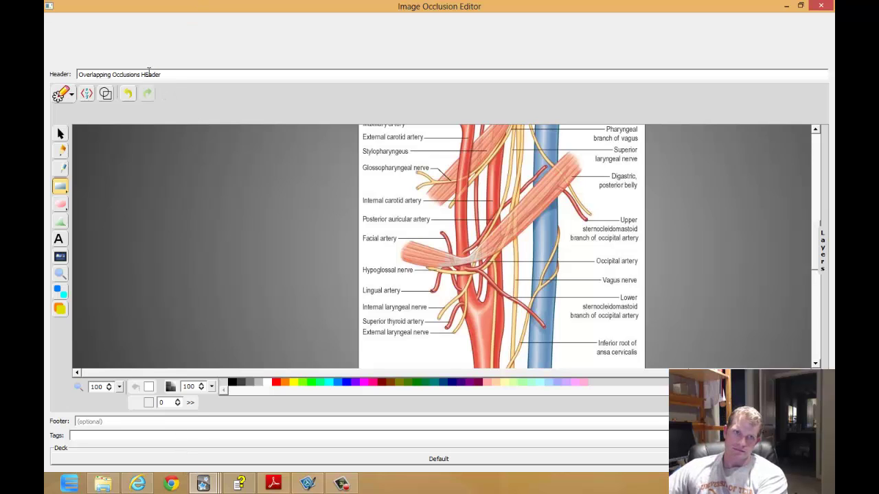
Set the footer to 'Overlapping Footer' and tag the note Anatomy.
click(212, 423)
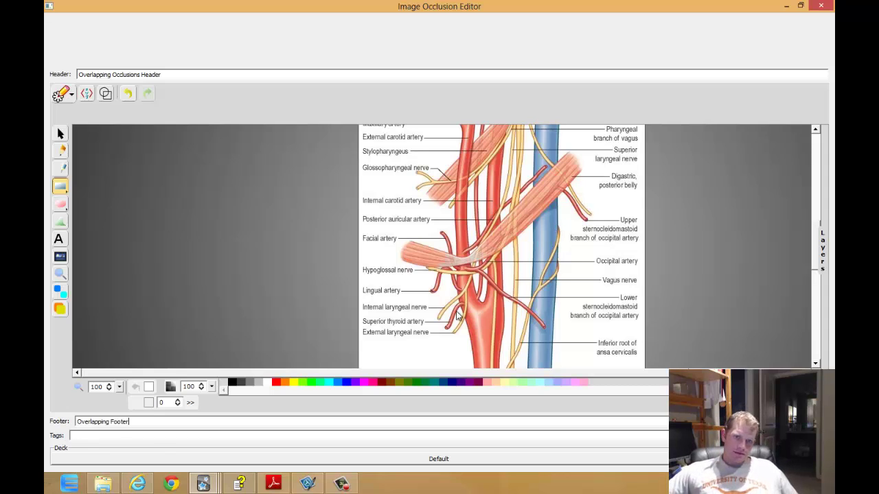
click(127, 434)
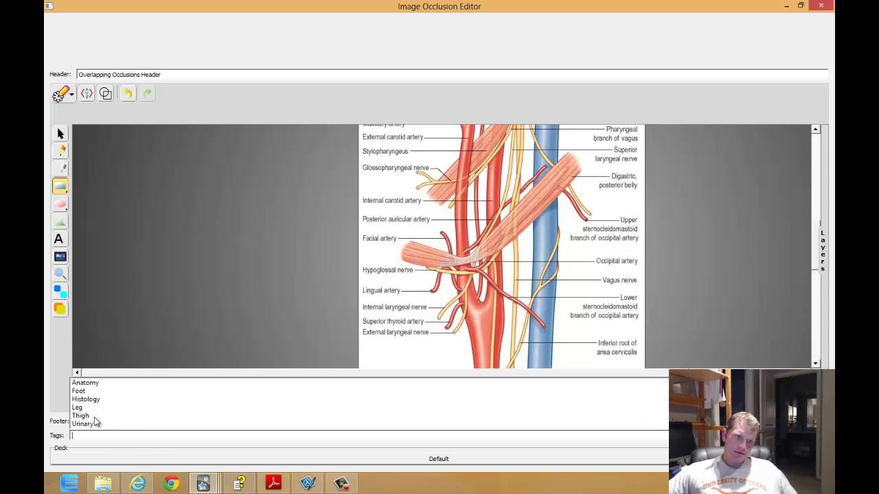
click(83, 383)
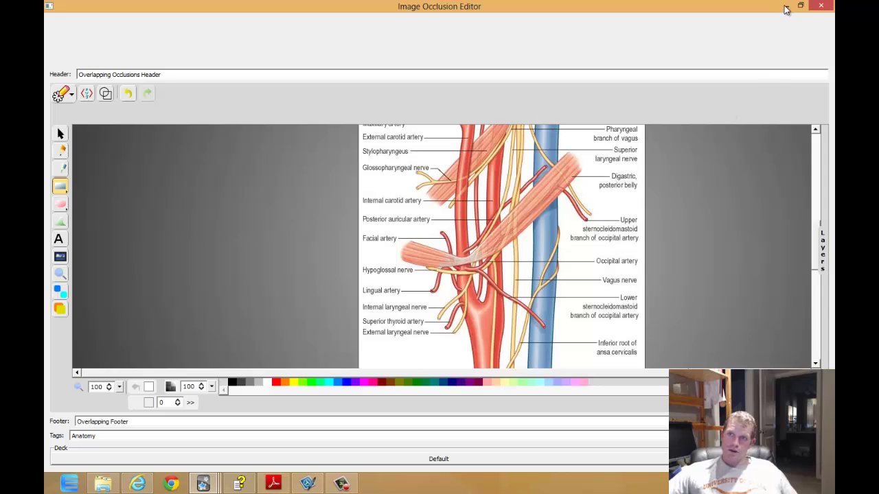
File the occlusion note in the Image_Occlusion_Overlapping deck, with the Add window back in front.
click(820, 5)
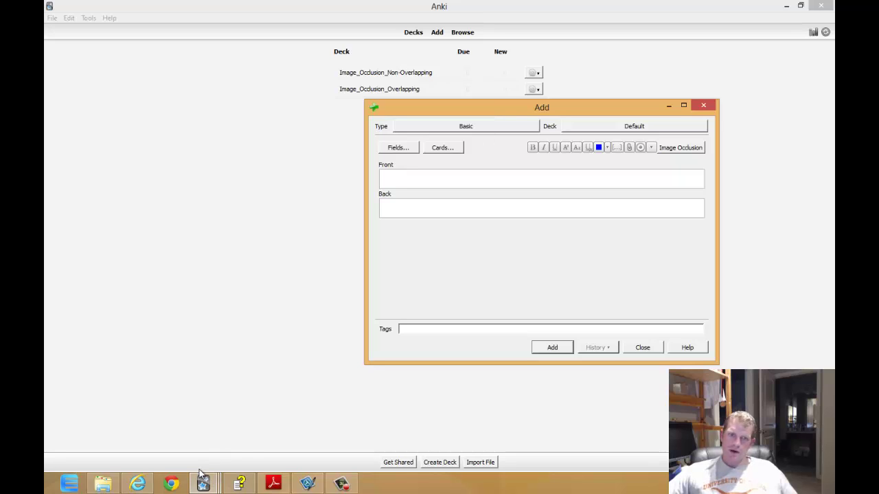
mouse_move(204, 485)
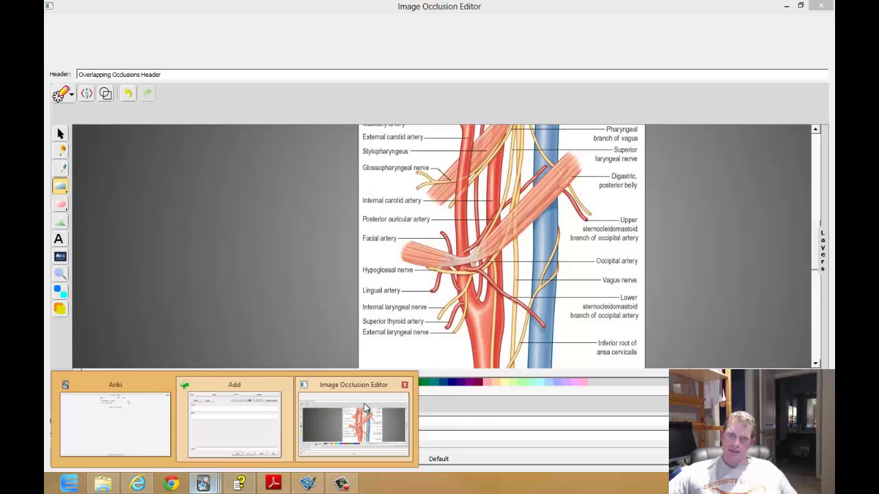
click(365, 409)
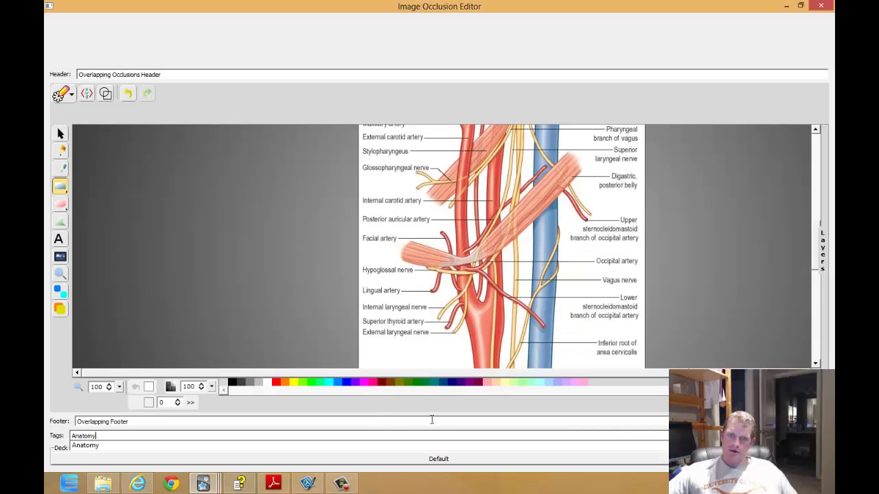
click(441, 460)
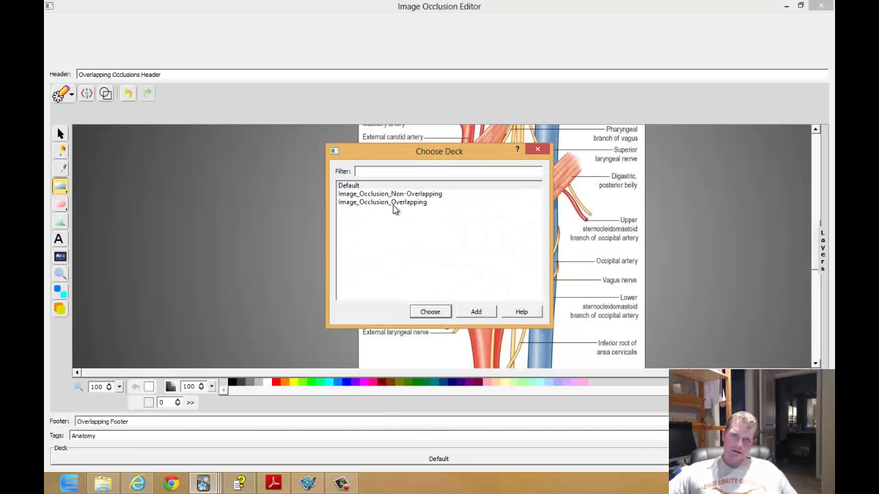
double_click(394, 205)
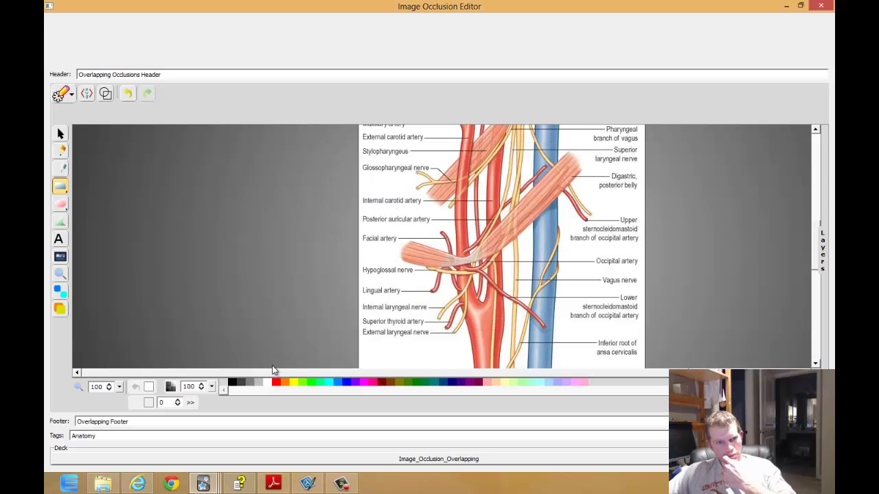
click(203, 484)
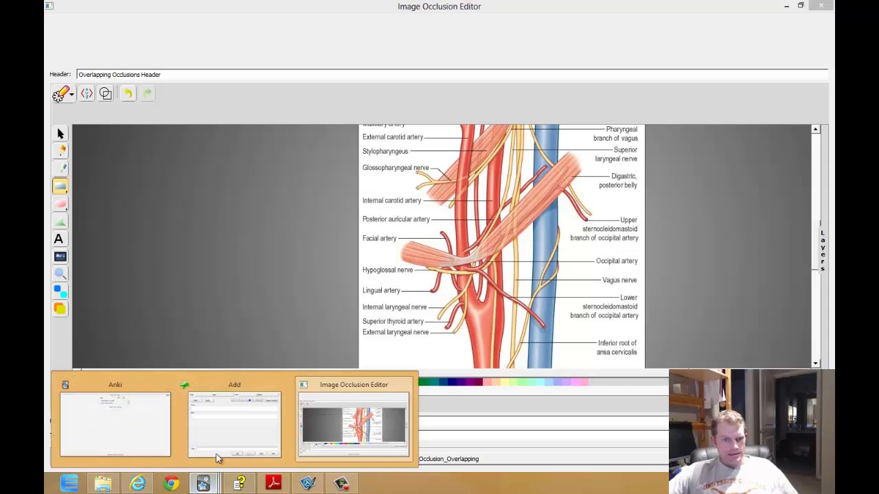
click(219, 447)
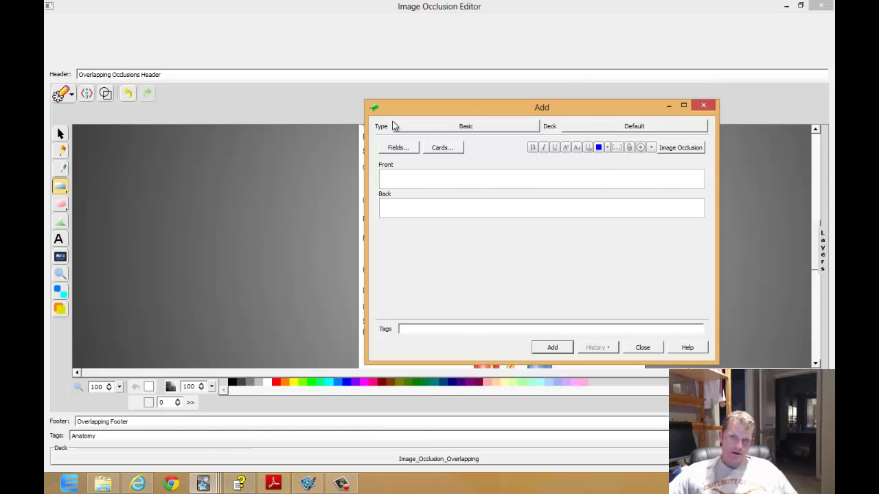
Choose the rectangle tool and make Shapes the active drawing layer.
click(289, 105)
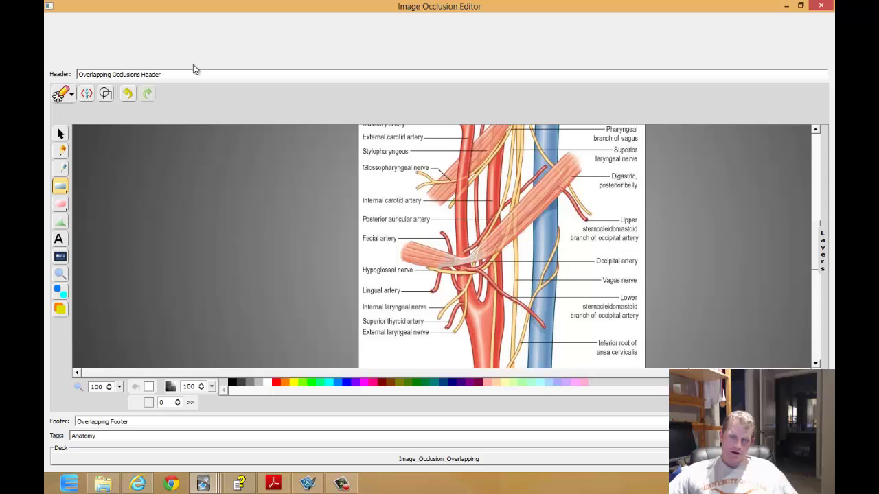
scroll(313, 285, up, 3)
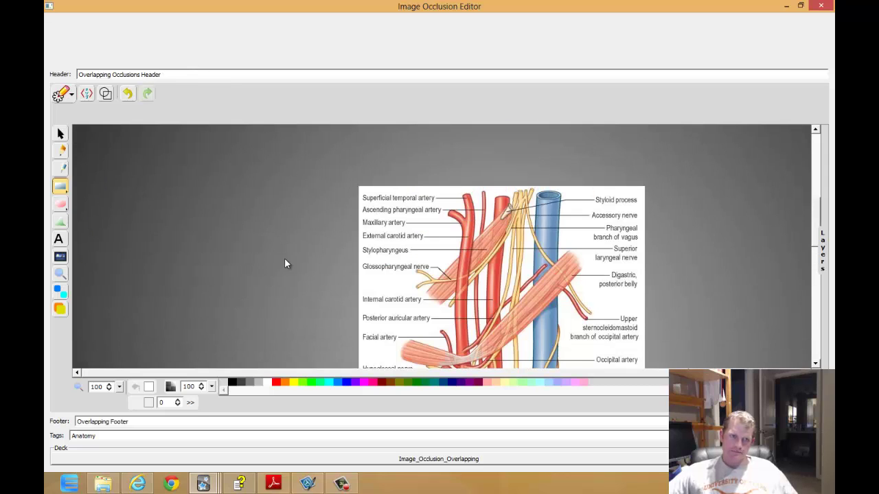
click(60, 187)
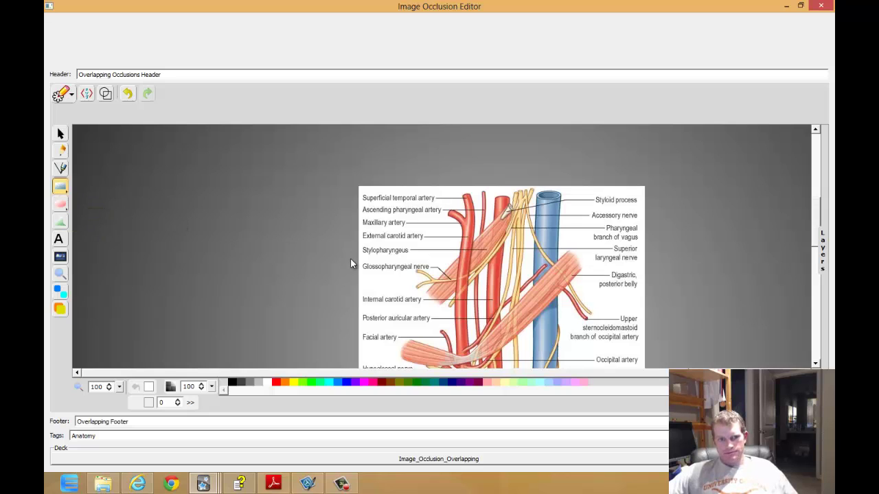
click(822, 250)
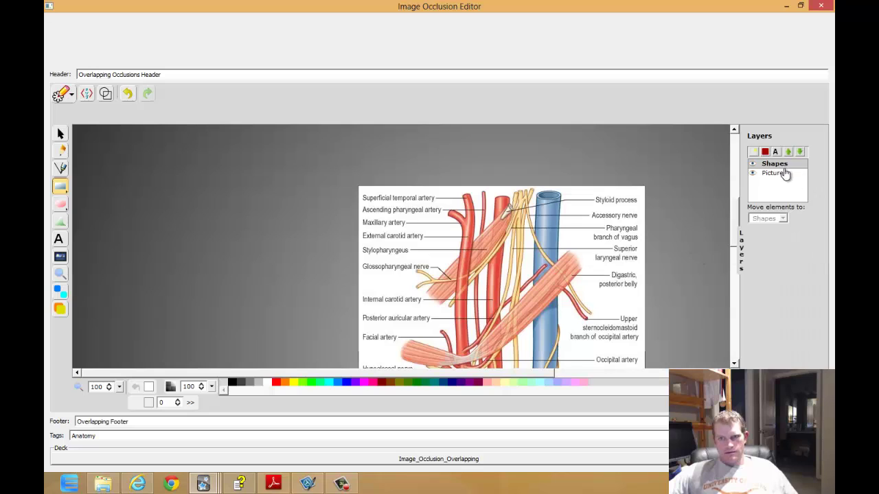
click(773, 165)
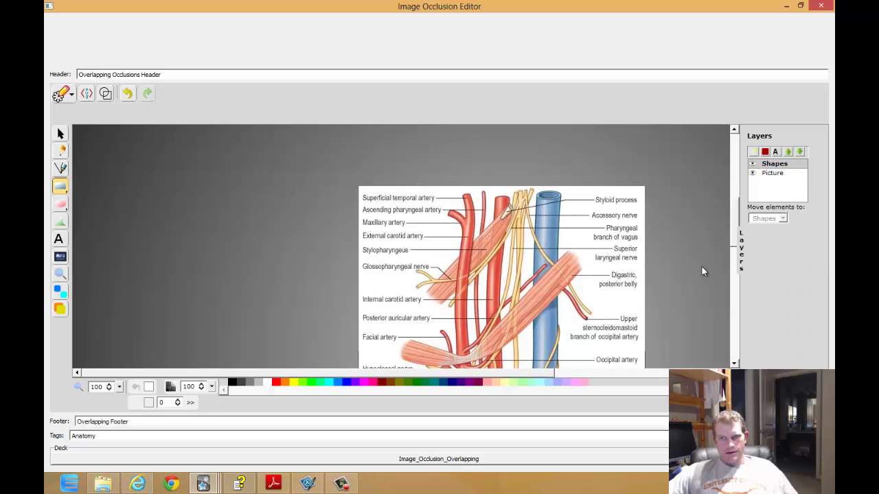
click(741, 251)
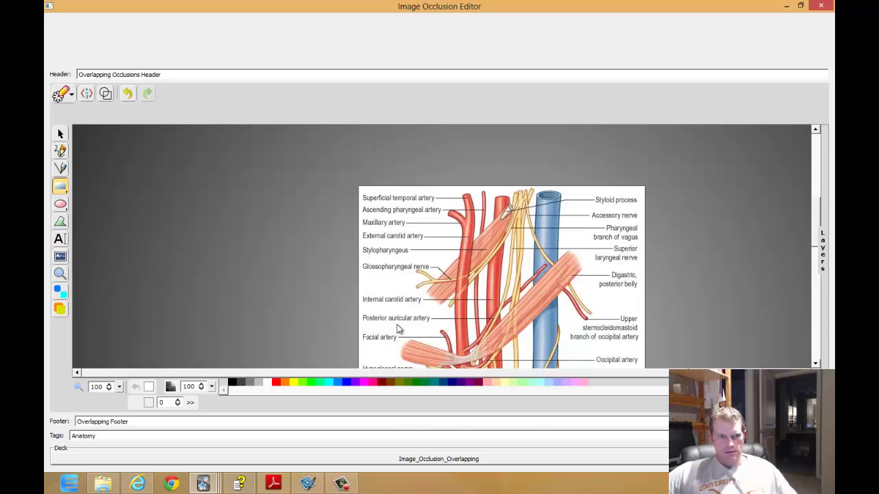
Box over the Superficial temporal artery, Hypoglossal nerve, Styloid process, Superior laryngeal nerve and Digastric labels.
scroll(442, 194, down, 1)
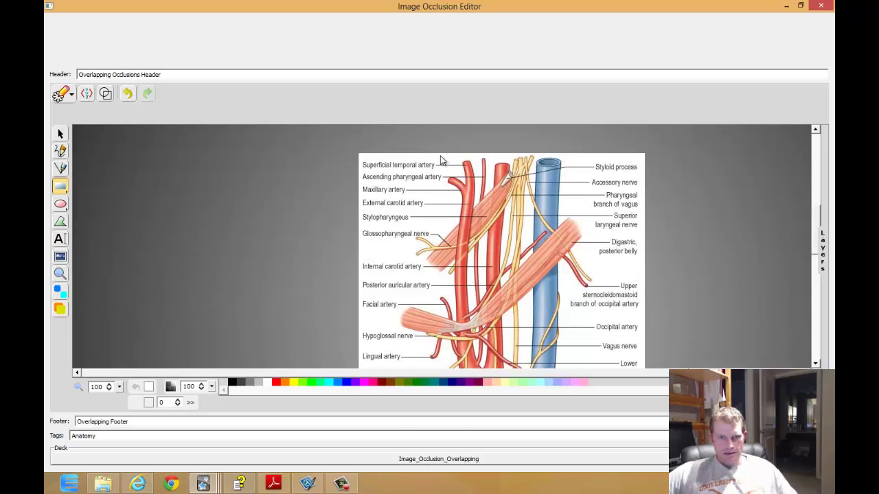
drag(438, 160, 360, 308)
drag(361, 330, 361, 366)
drag(588, 164, 640, 215)
drag(639, 215, 593, 229)
drag(593, 239, 638, 271)
drag(639, 280, 642, 373)
Cover the remaining lower labels down to Internal jugular vein with rectangles.
scroll(630, 324, down, 3)
drag(642, 235, 580, 335)
drag(444, 235, 449, 348)
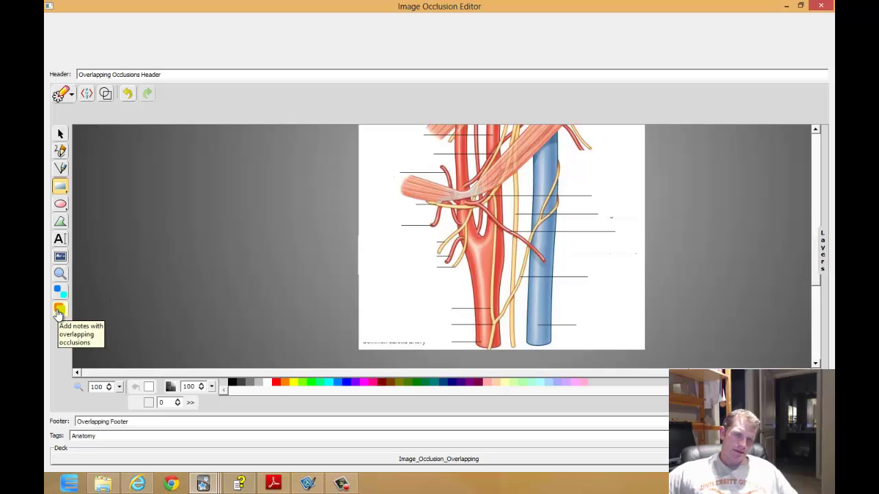
Check every label is masked, then add the 25 overlapping-occlusion notes.
scroll(215, 286, up, 2)
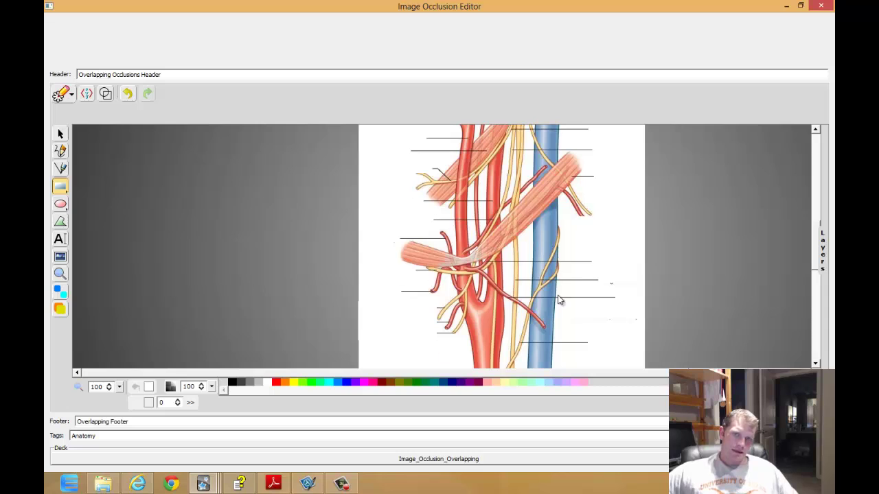
scroll(268, 240, down, 2)
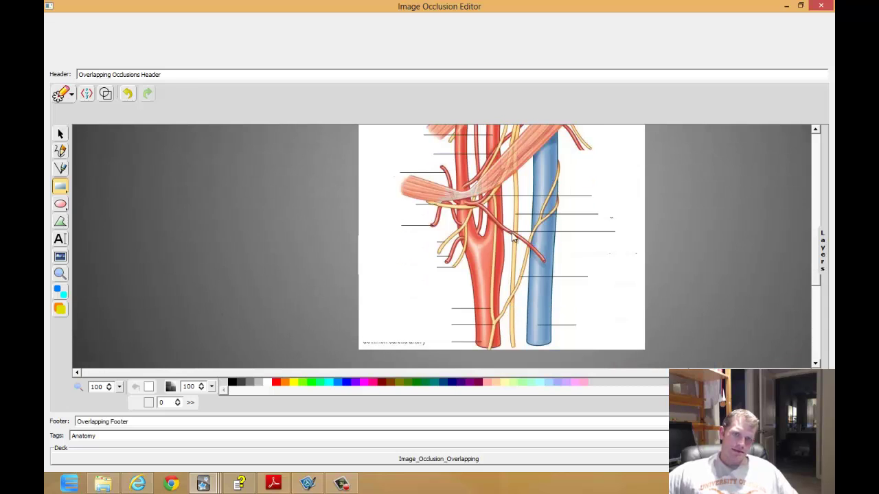
scroll(516, 232, up, 3)
scroll(503, 221, up, 3)
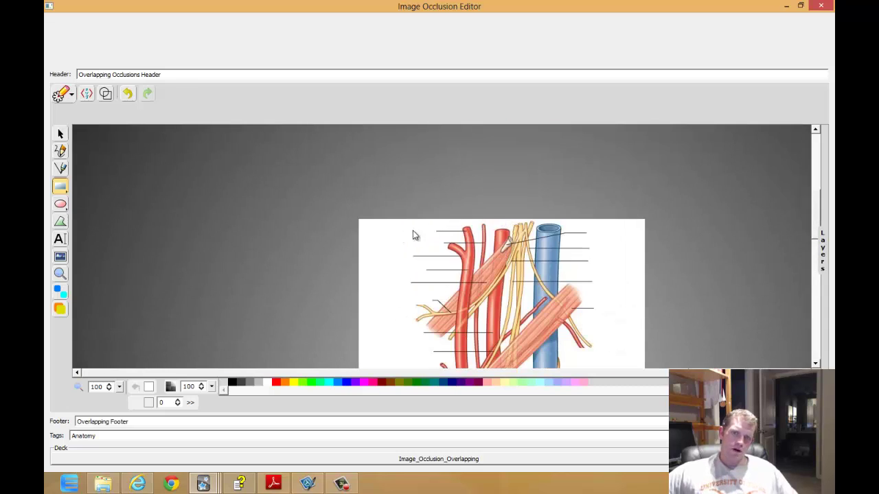
scroll(403, 271, down, 3)
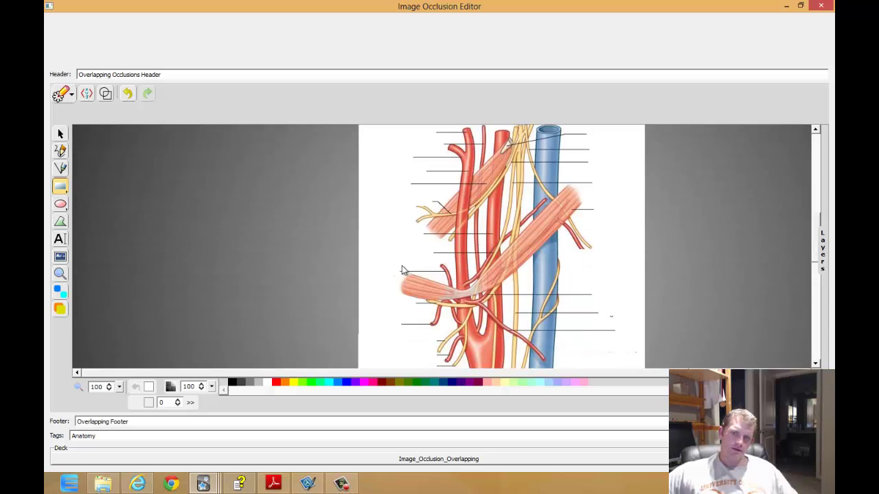
scroll(403, 271, down, 2)
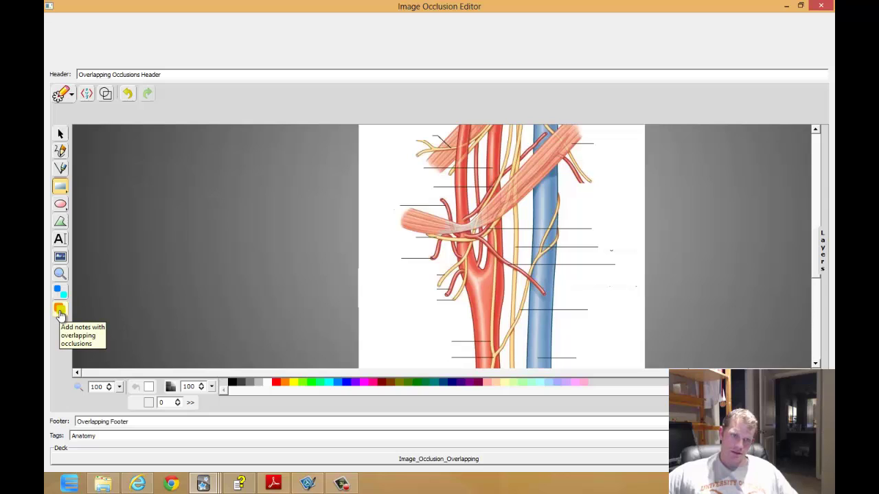
click(60, 313)
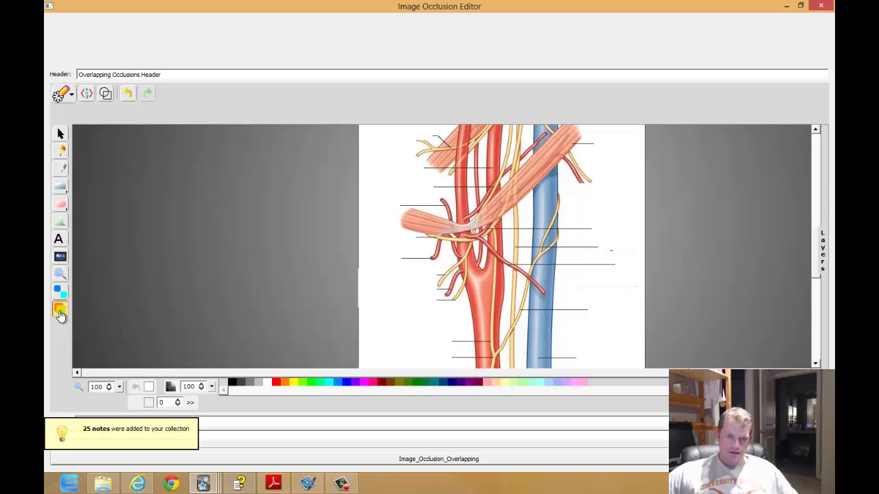
Open the Image_Occlusion_Overlapping deck and start studying its 25 new cards.
click(787, 5)
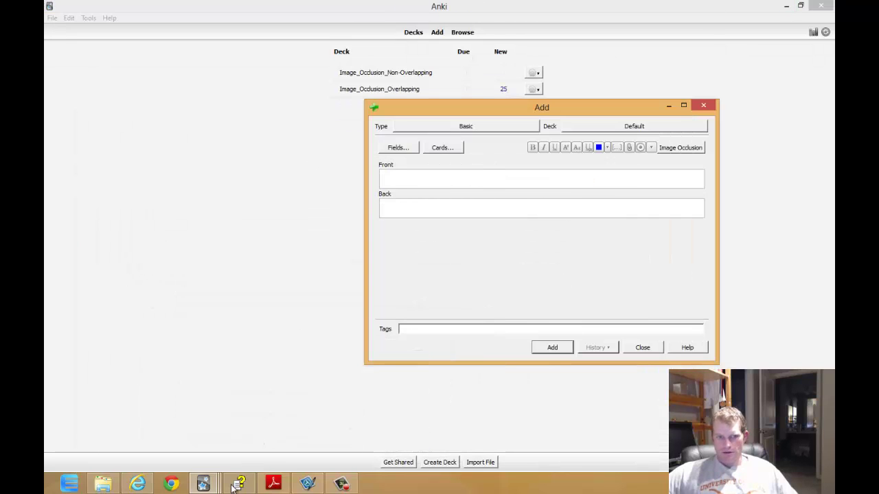
mouse_move(236, 479)
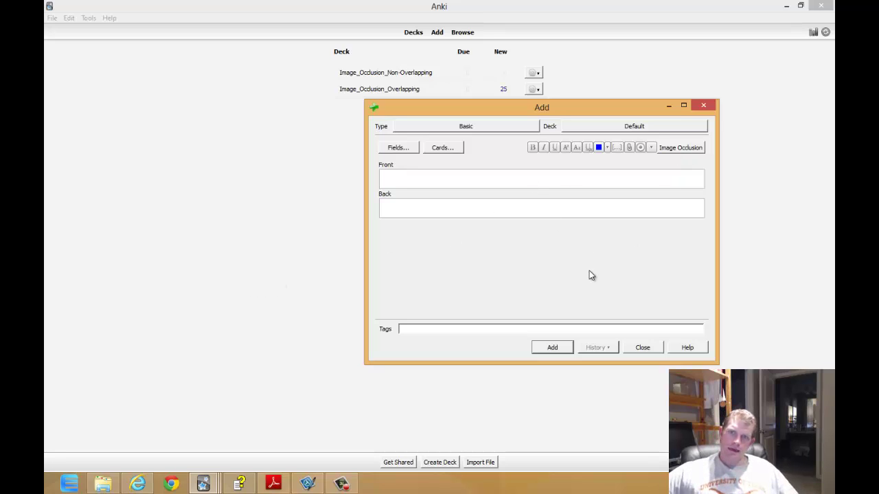
click(250, 264)
click(398, 88)
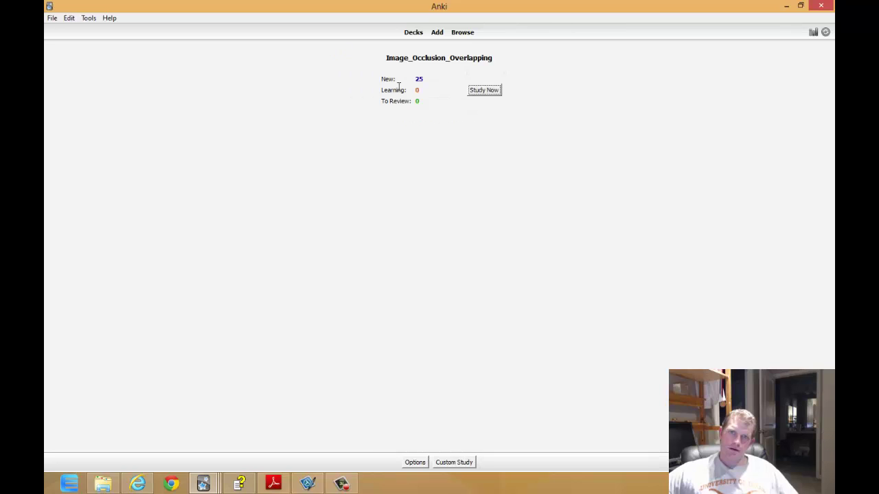
click(495, 96)
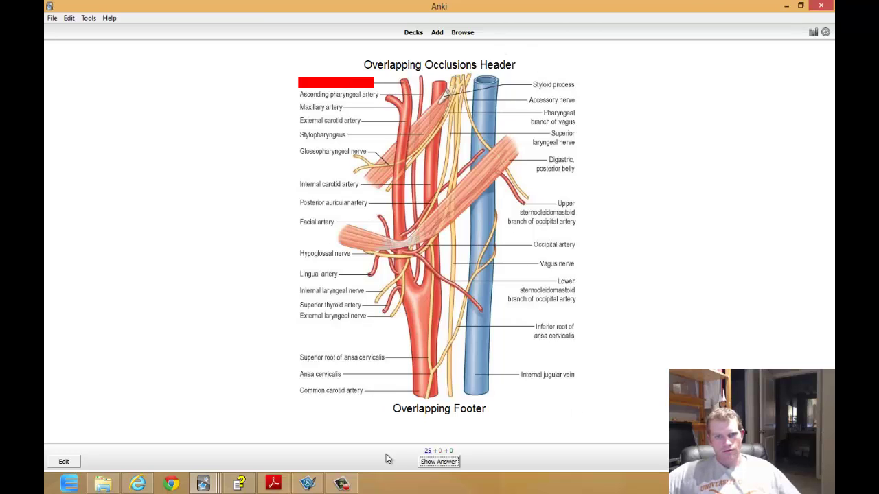
Reveal and grade Good the Superficial temporal artery and Ascending pharyngeal artery cards, then reveal Maxillary artery.
click(441, 462)
click(441, 462)
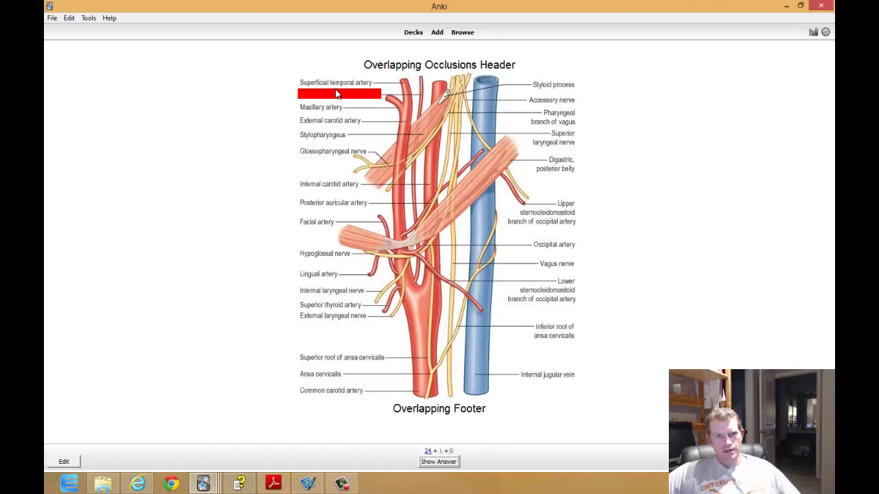
click(439, 463)
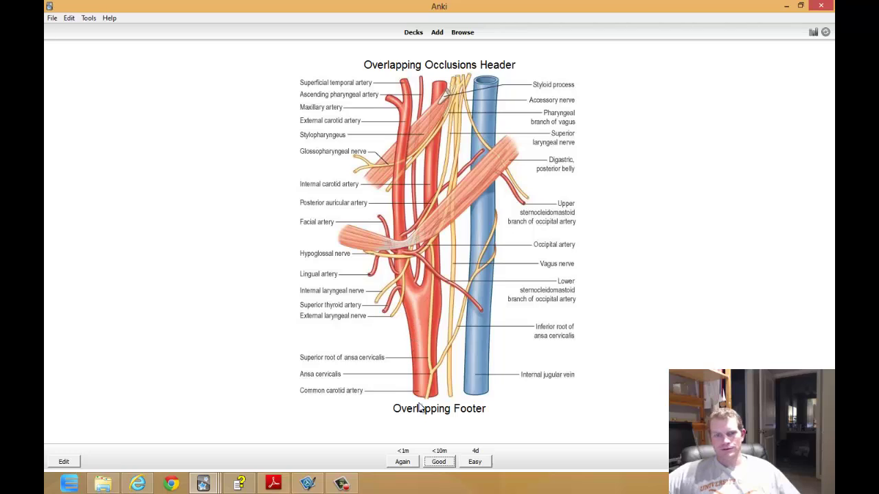
click(435, 465)
click(435, 464)
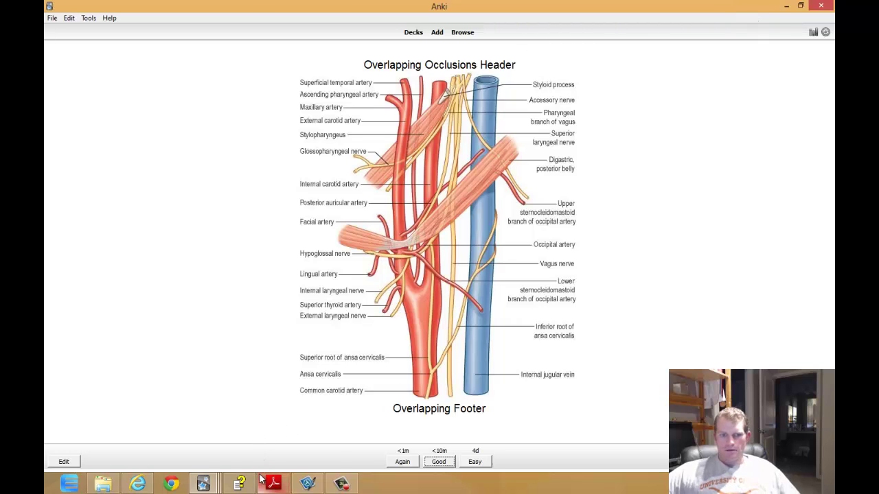
Capture the eicosanoid cascade figure from the dermatology PDF as an image in Snagit.
mouse_move(268, 483)
click(265, 419)
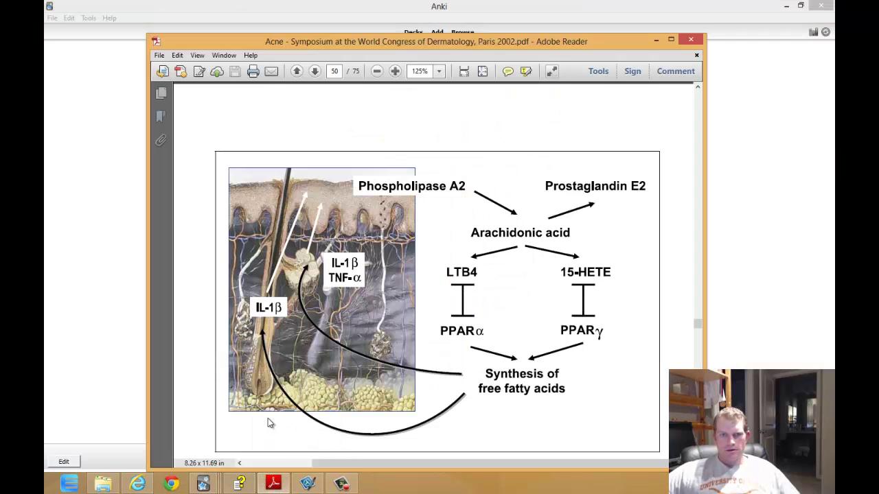
scroll(433, 274, down, 2)
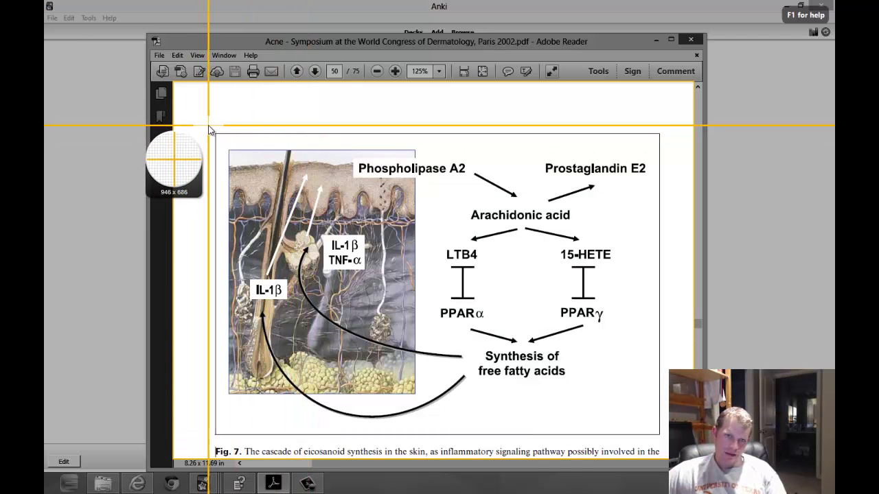
drag(207, 125, 692, 443)
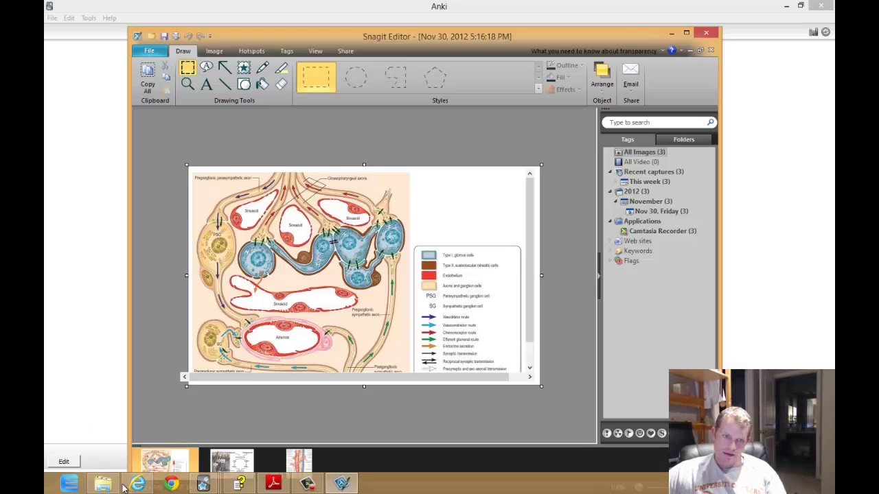
Bring Anki's card-adding window to the front over the captured figure.
mouse_move(212, 485)
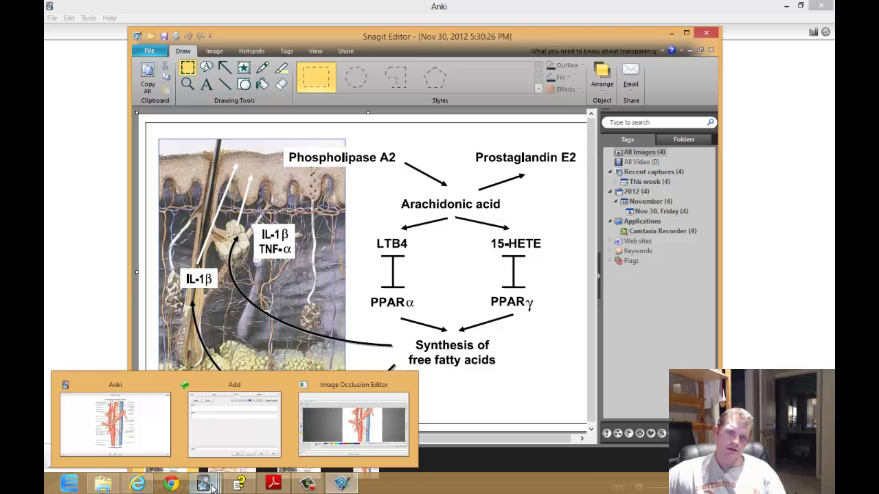
click(218, 450)
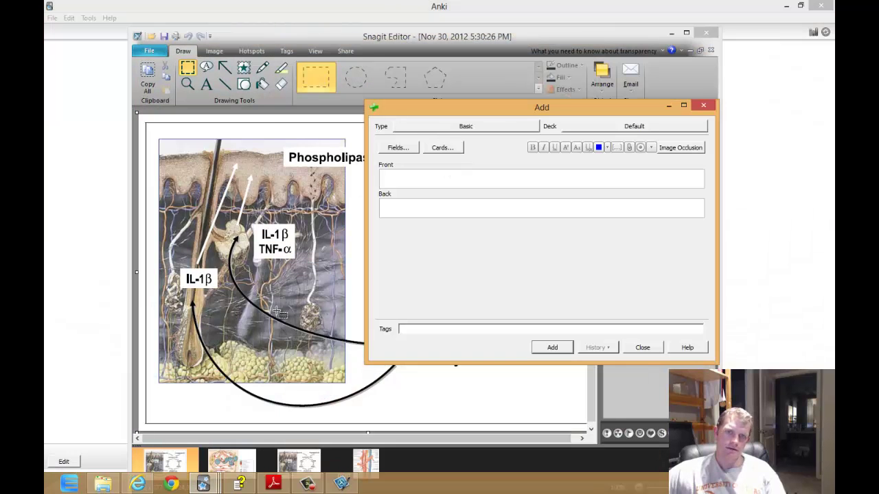
click(275, 32)
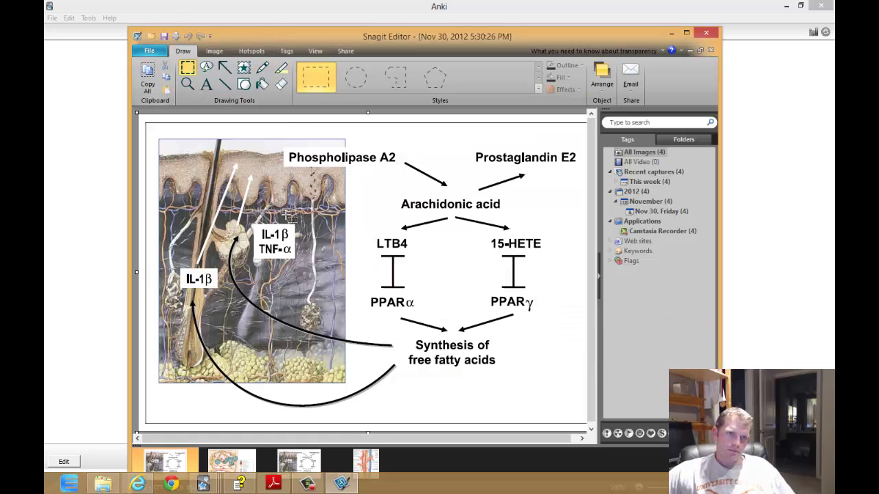
mouse_move(267, 484)
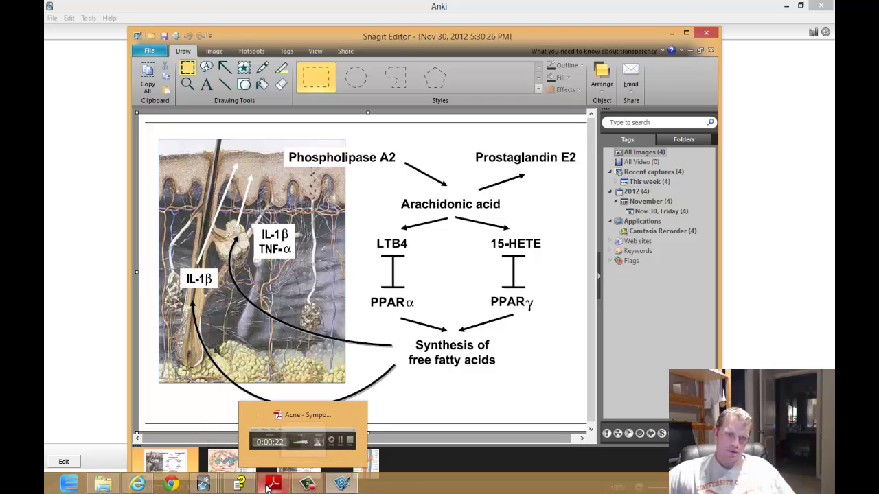
mouse_move(204, 485)
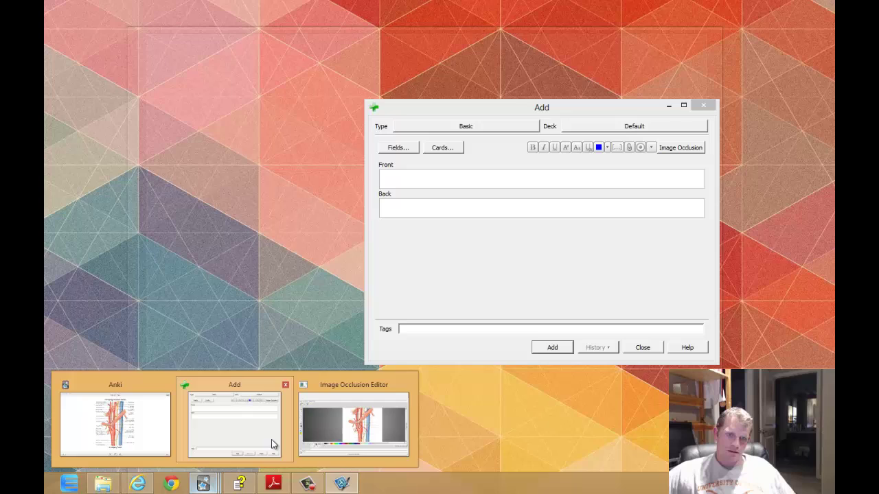
click(271, 444)
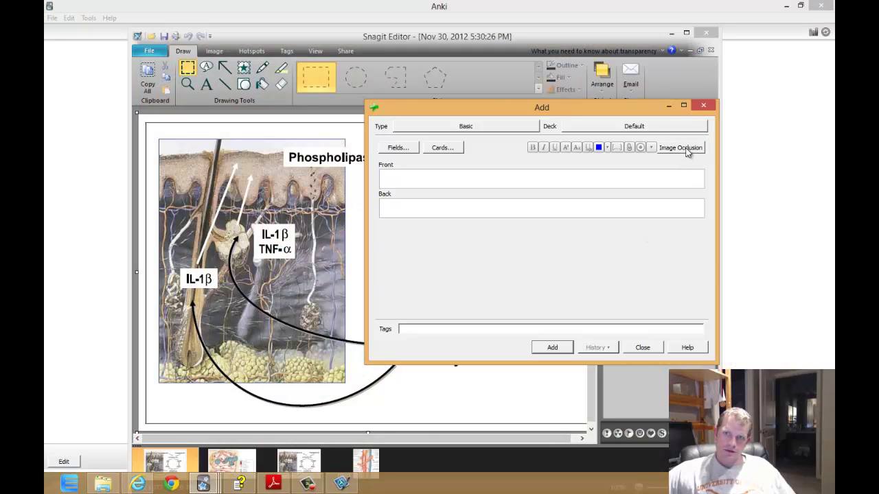
Back in the occlusion editor, prefix the header and footer with 'Non-'.
click(203, 485)
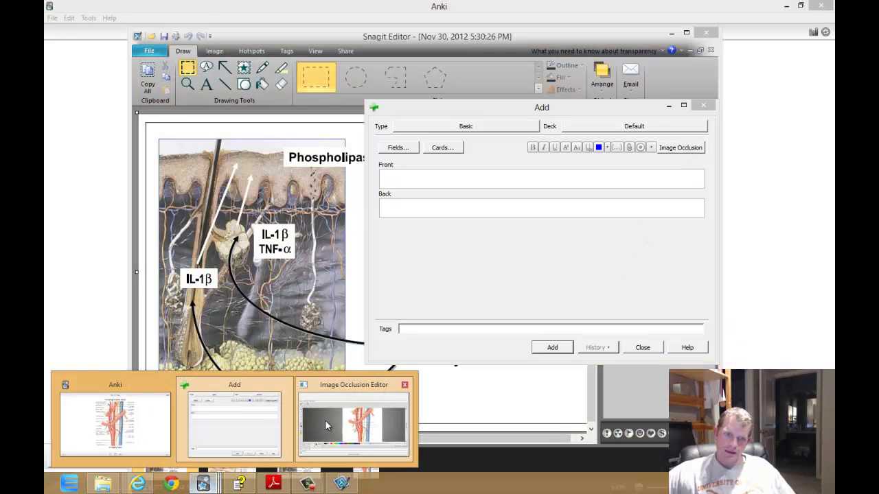
click(353, 429)
scroll(397, 242, up, 2)
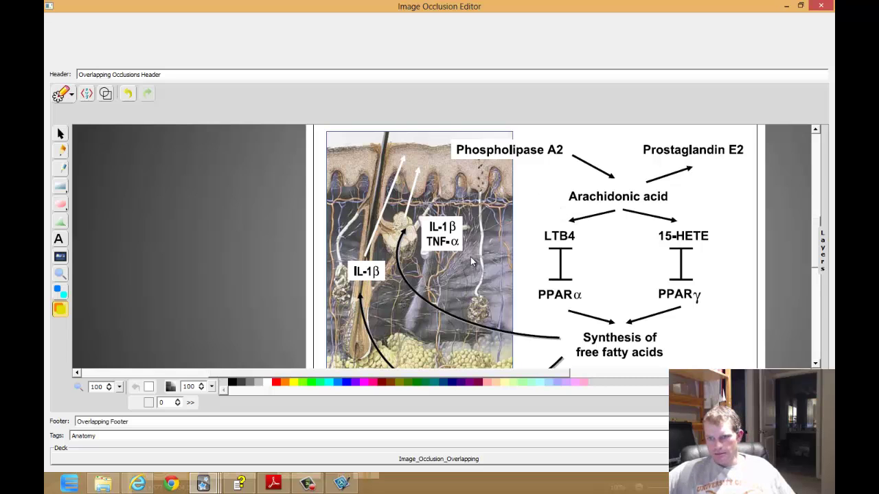
scroll(471, 259, down, 3)
scroll(471, 259, up, 3)
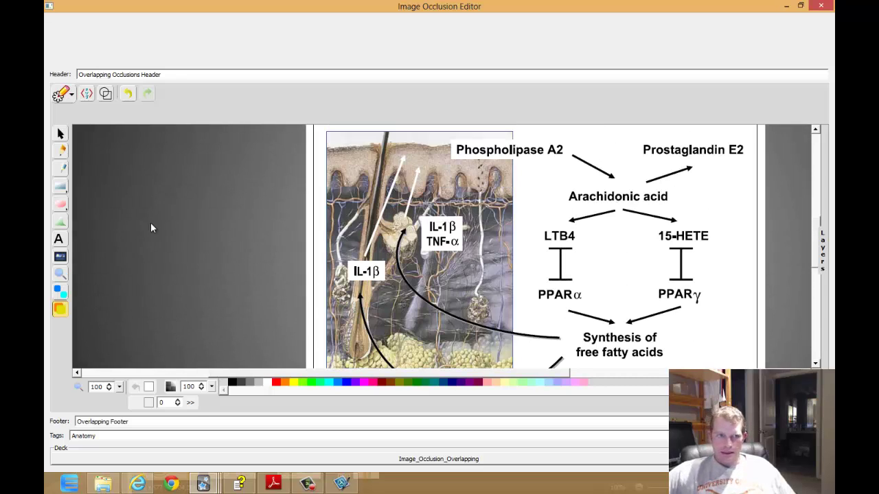
click(80, 75)
text(Non-)
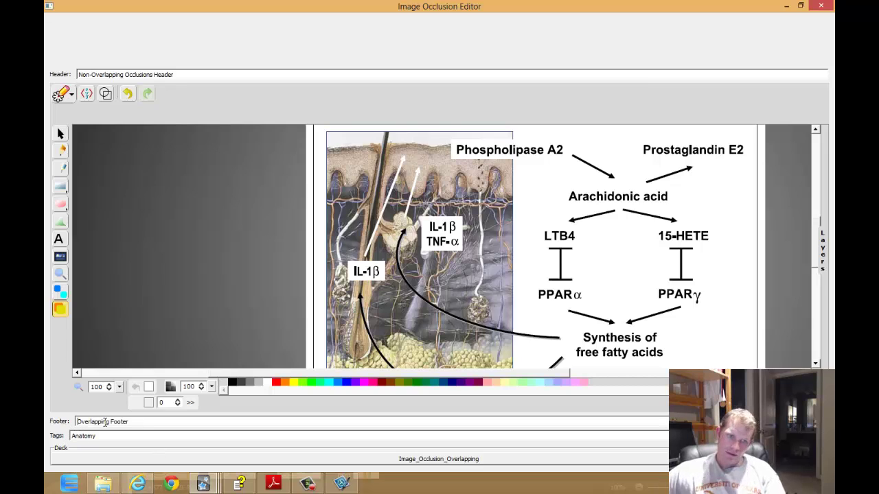
text(Non-)
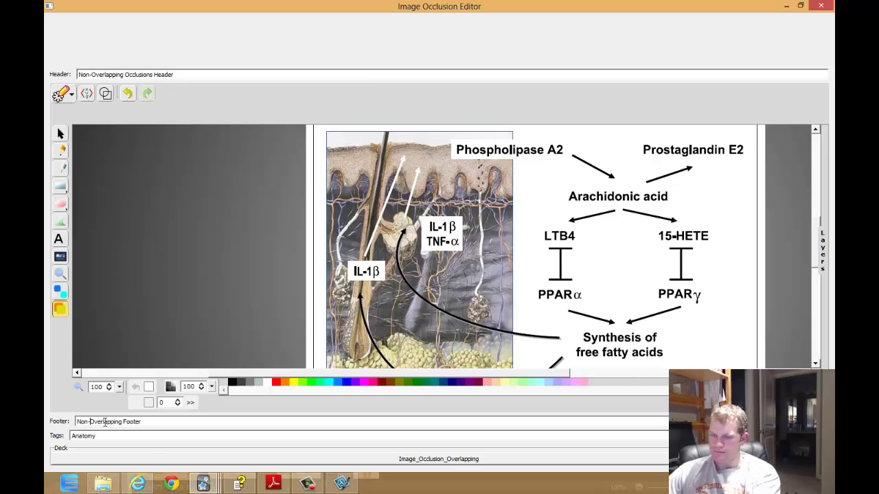
Send the notes to the Image_Occlusion_Non-Overlapping deck.
click(480, 460)
click(412, 195)
click(429, 311)
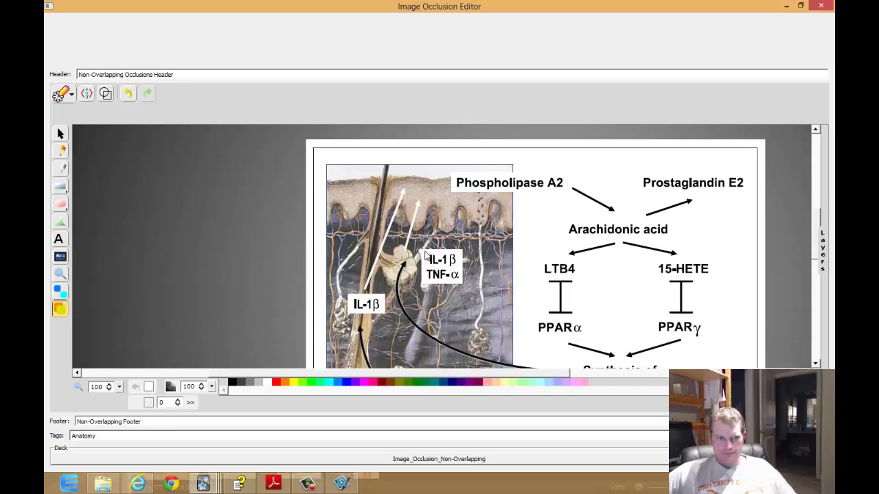
Draw rectangle boxes over the Phospholipase A2, Prostaglandin E2, Arachidonic acid, LTB4, PPARα and PPARγ labels.
click(60, 186)
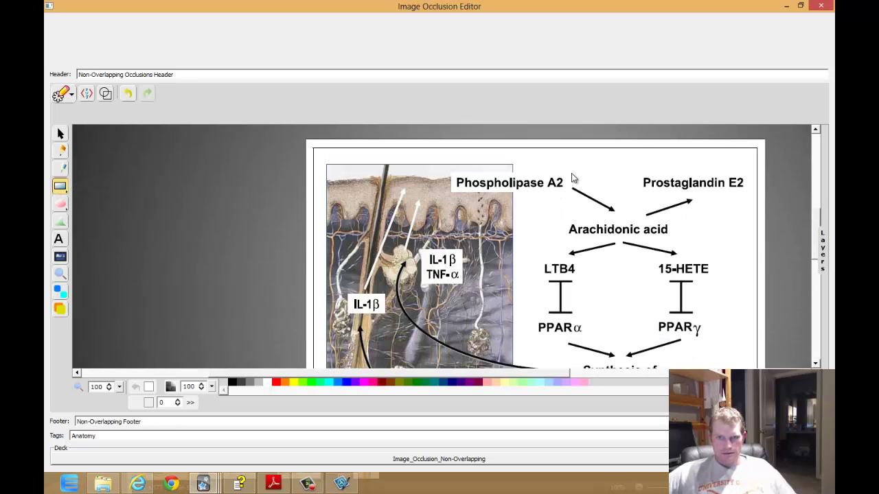
drag(568, 179, 453, 194)
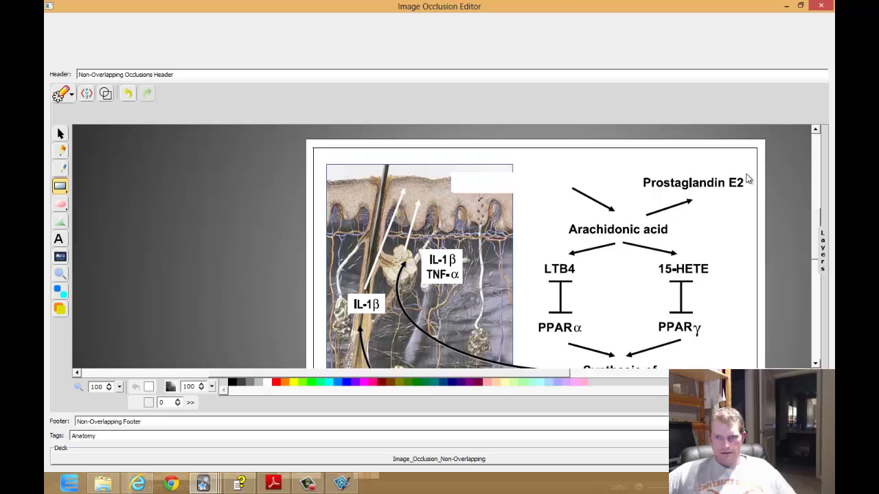
drag(748, 178, 639, 190)
drag(568, 221, 655, 280)
drag(573, 260, 536, 280)
drag(534, 320, 592, 339)
drag(709, 319, 648, 343)
Box the remaining labels, including IL-1β TNF-α, add them as non-overlapping notes, and minimize the editor.
scroll(637, 323, down, 2)
drag(675, 296, 579, 337)
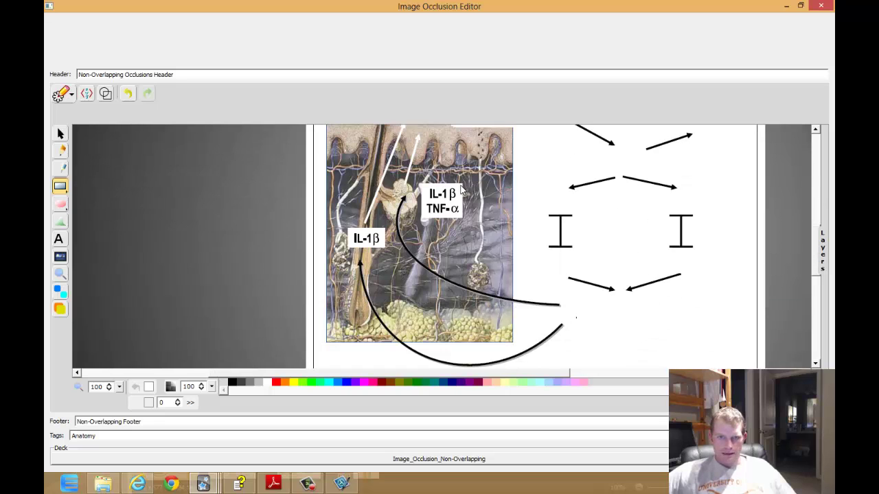
drag(461, 189, 348, 249)
scroll(366, 244, up, 4)
scroll(366, 244, down, 5)
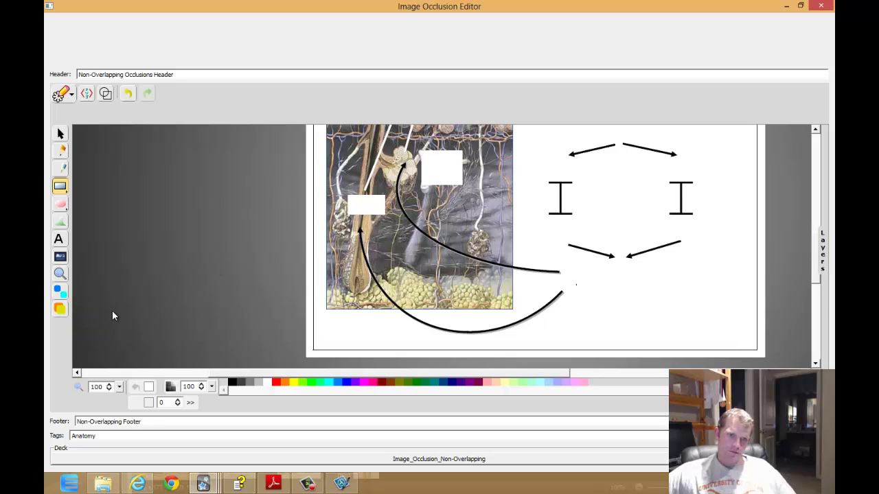
click(60, 293)
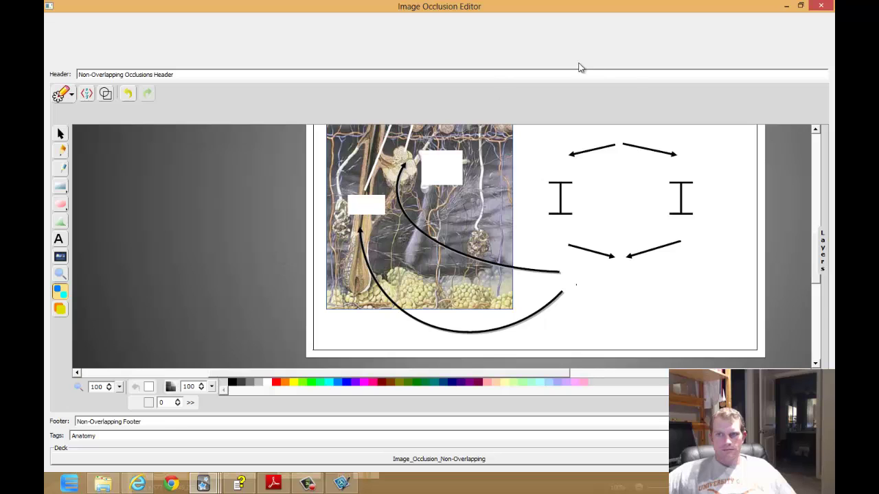
click(786, 7)
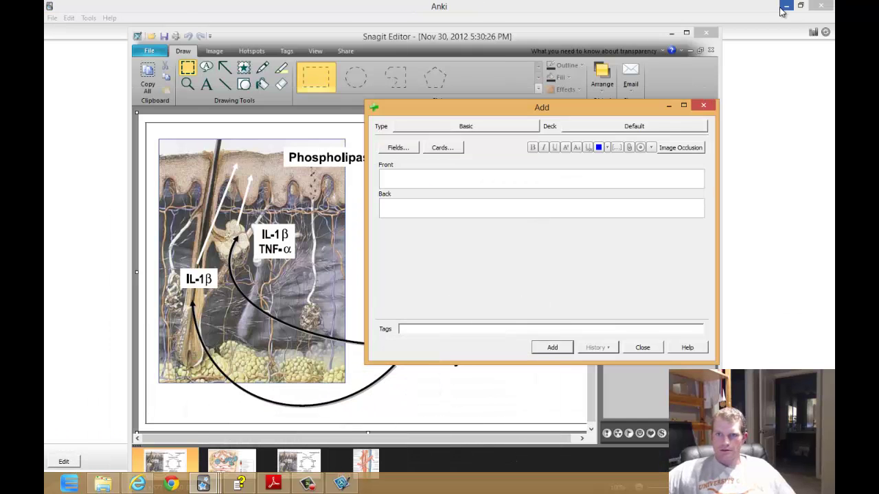
Return to Anki's main window and start studying the Image_Occlusion_Non-Overlapping deck.
click(203, 484)
click(153, 446)
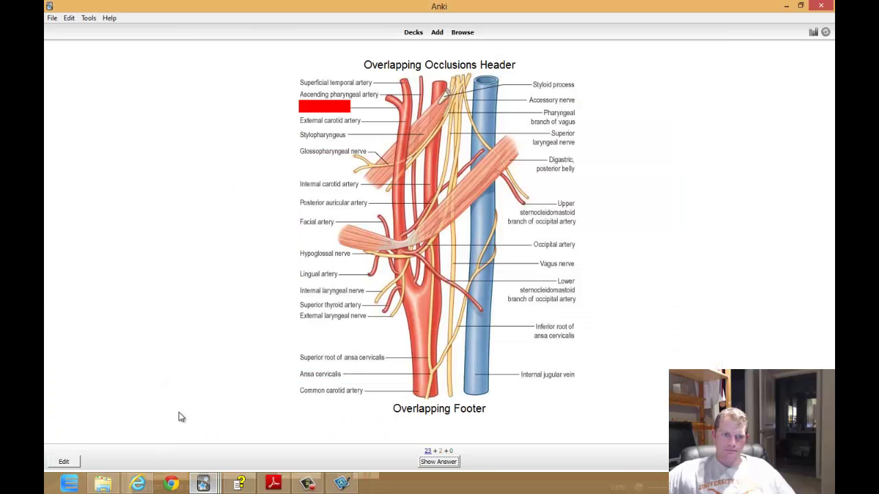
click(412, 33)
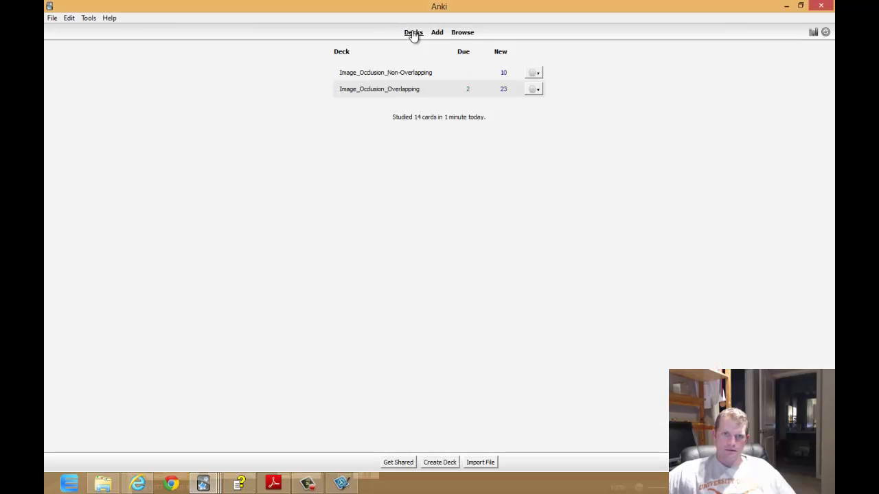
click(401, 73)
click(484, 91)
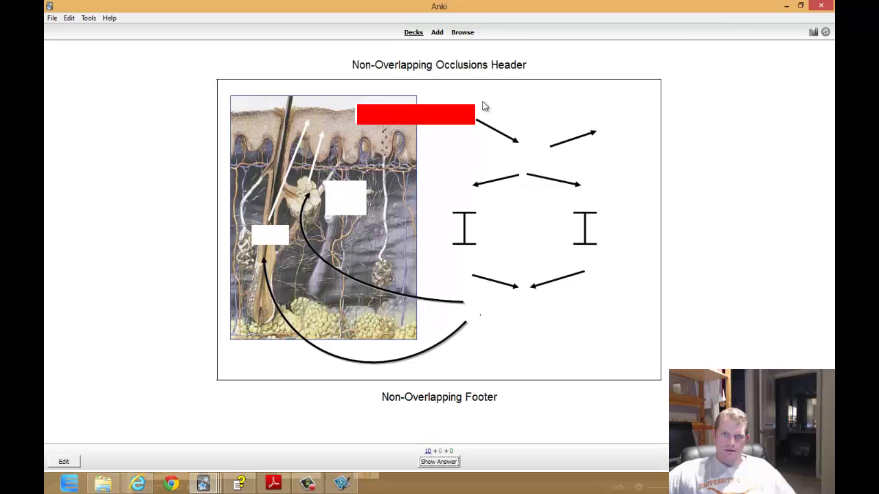
Reveal and rate Good the Phospholipase A2, Prostaglandin E2 and Arachidonic acid cards.
click(443, 461)
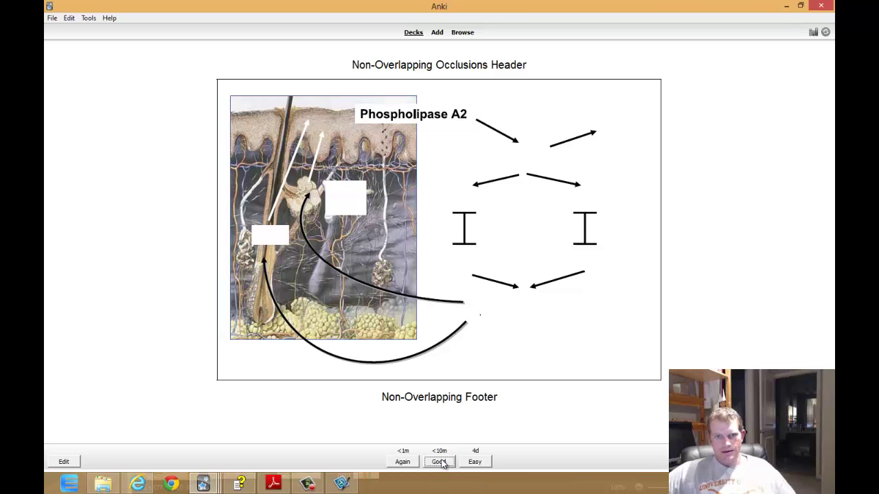
click(441, 462)
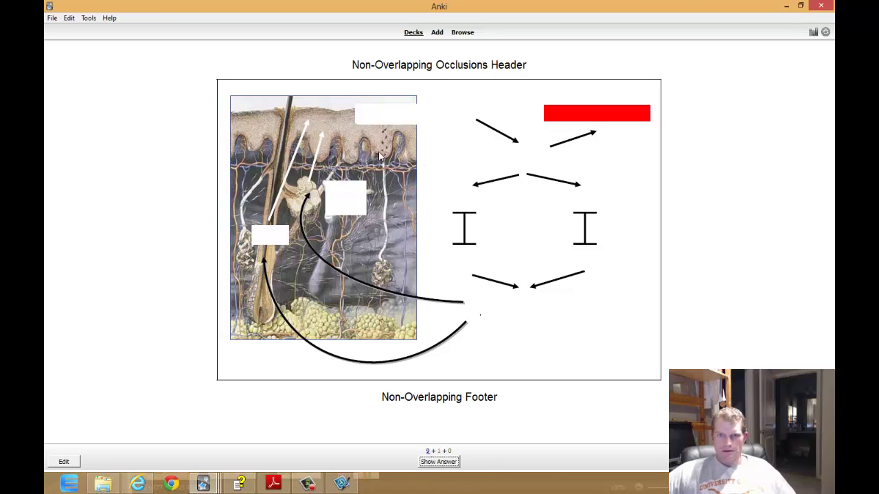
click(433, 465)
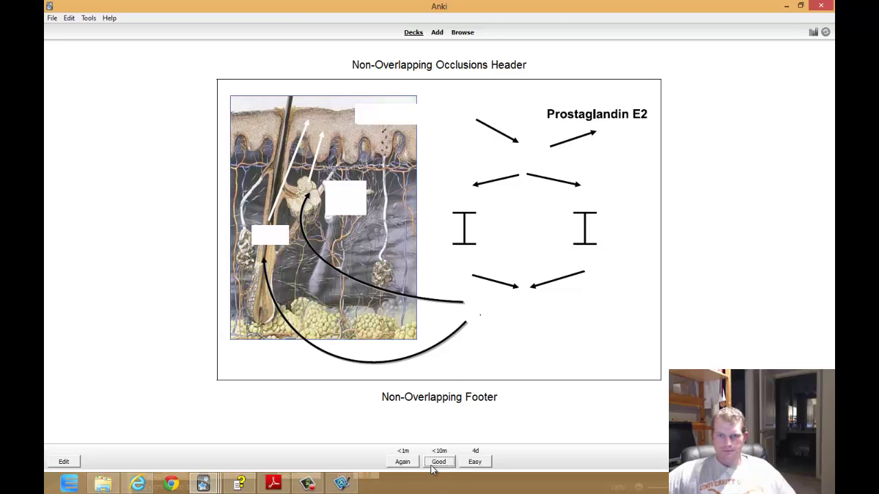
click(437, 463)
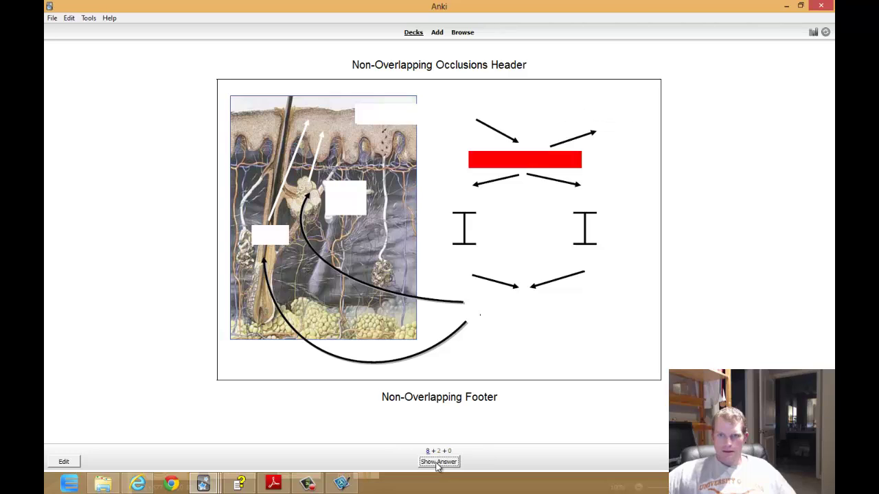
click(437, 463)
click(437, 463)
Reveal and rate Good the 15-HETE, LTB4 and PPARα cards, then reveal PPARγ.
click(438, 464)
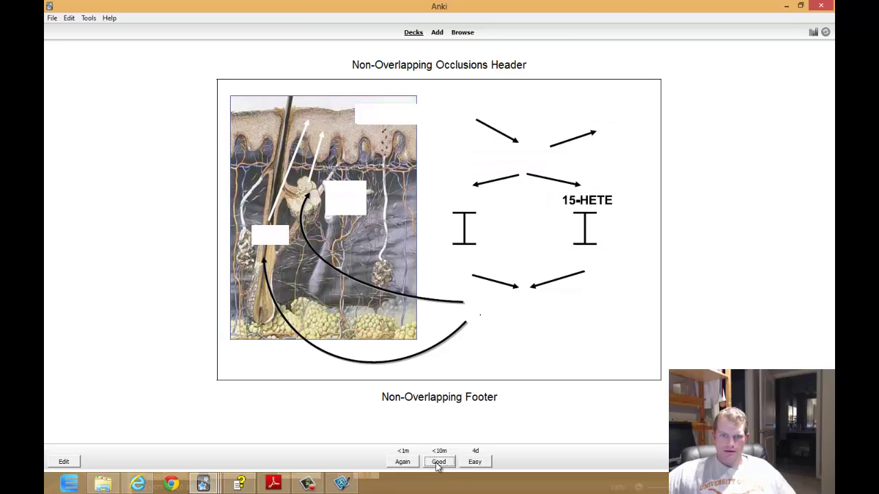
click(438, 462)
click(437, 463)
click(438, 462)
click(437, 463)
click(437, 464)
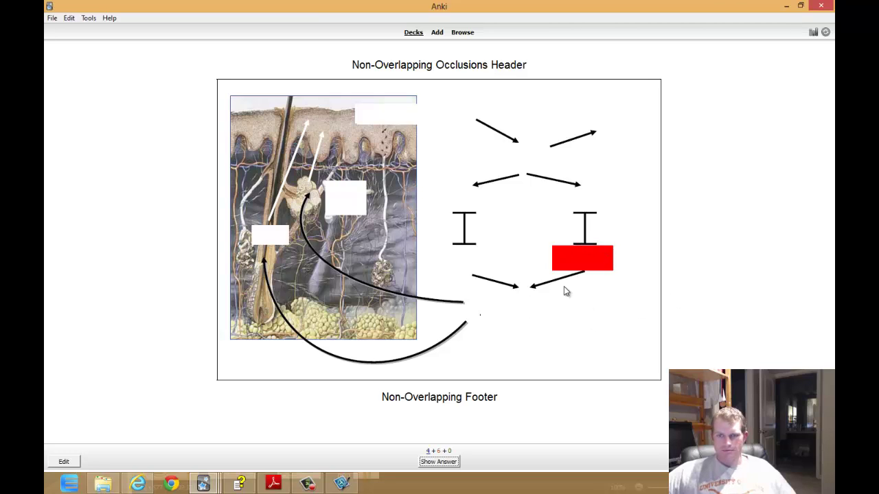
click(448, 462)
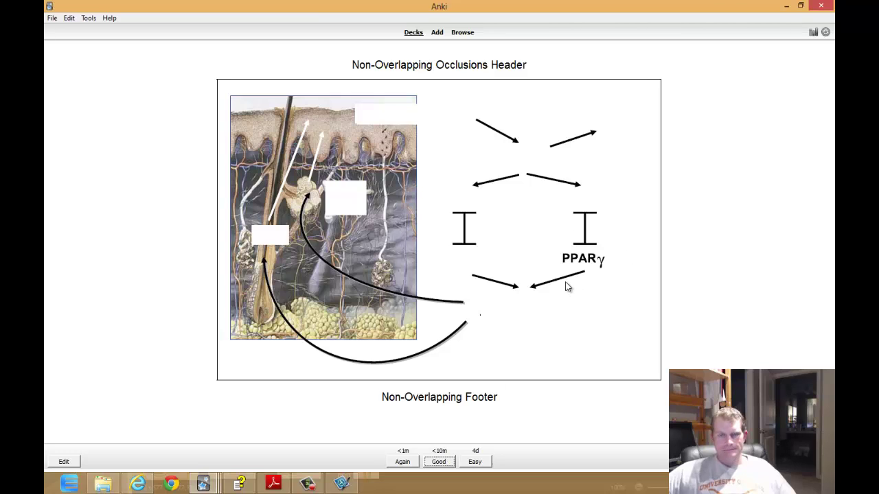